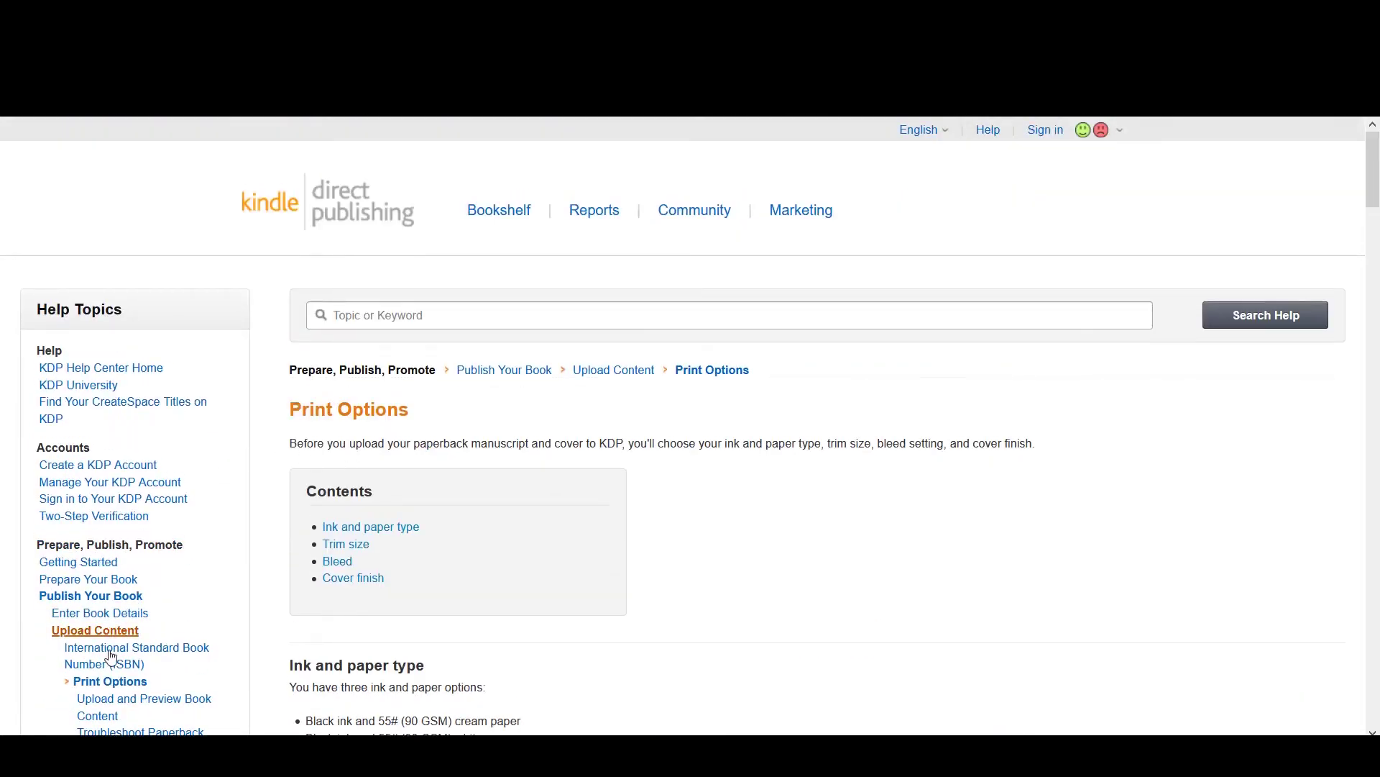
# Step: Read the KDP print options help page, covering the paperback trim size table and the bleed guidelines
pyautogui.scroll(-13, 578, 574)
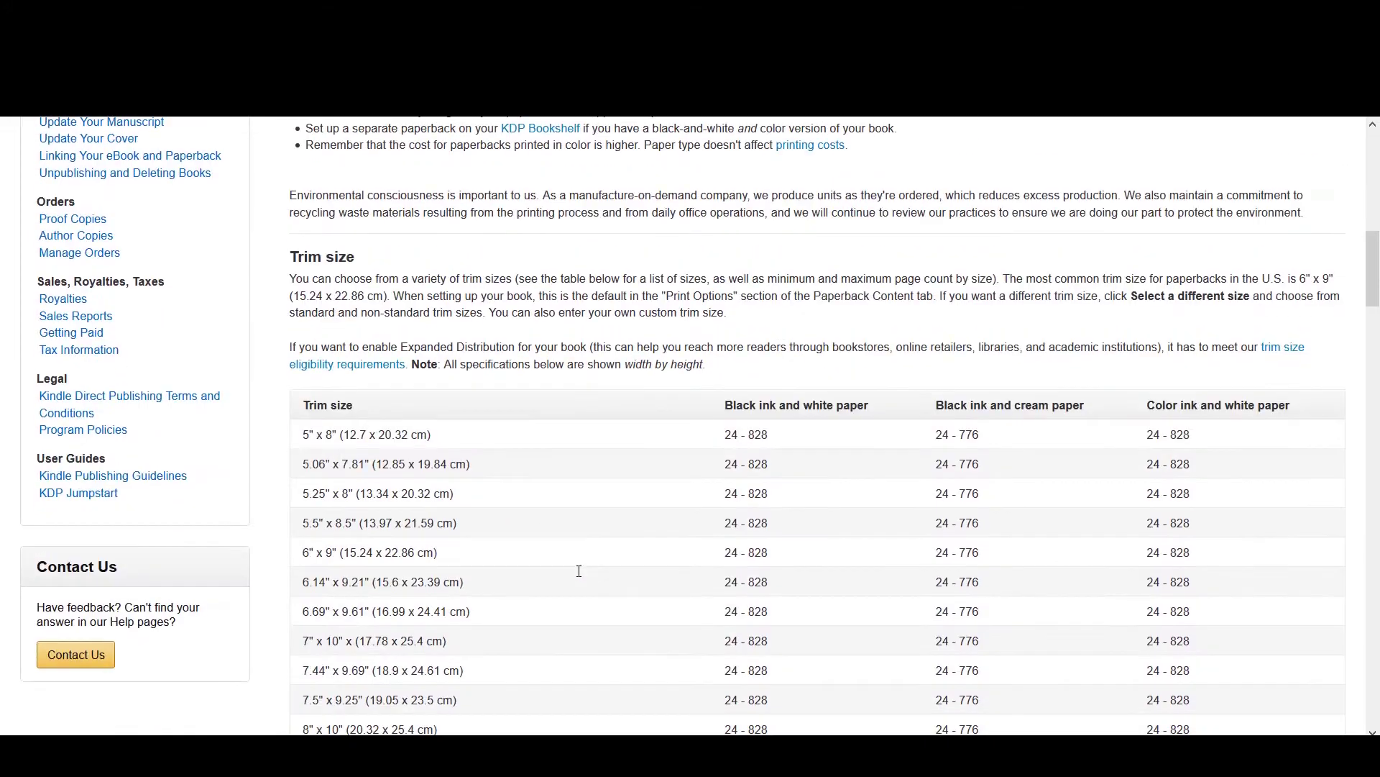
pyautogui.scroll(-2, 581, 576)
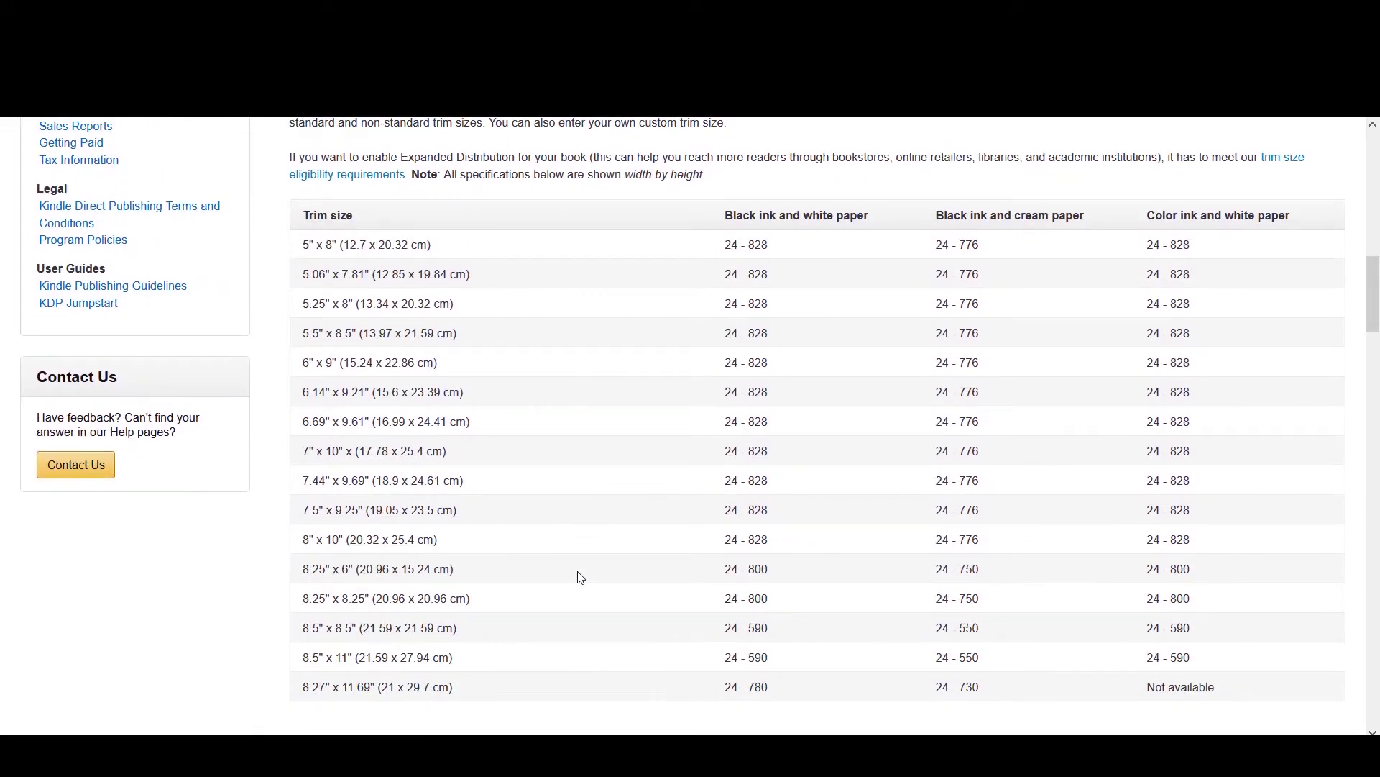
pyautogui.scroll(-12, 581, 578)
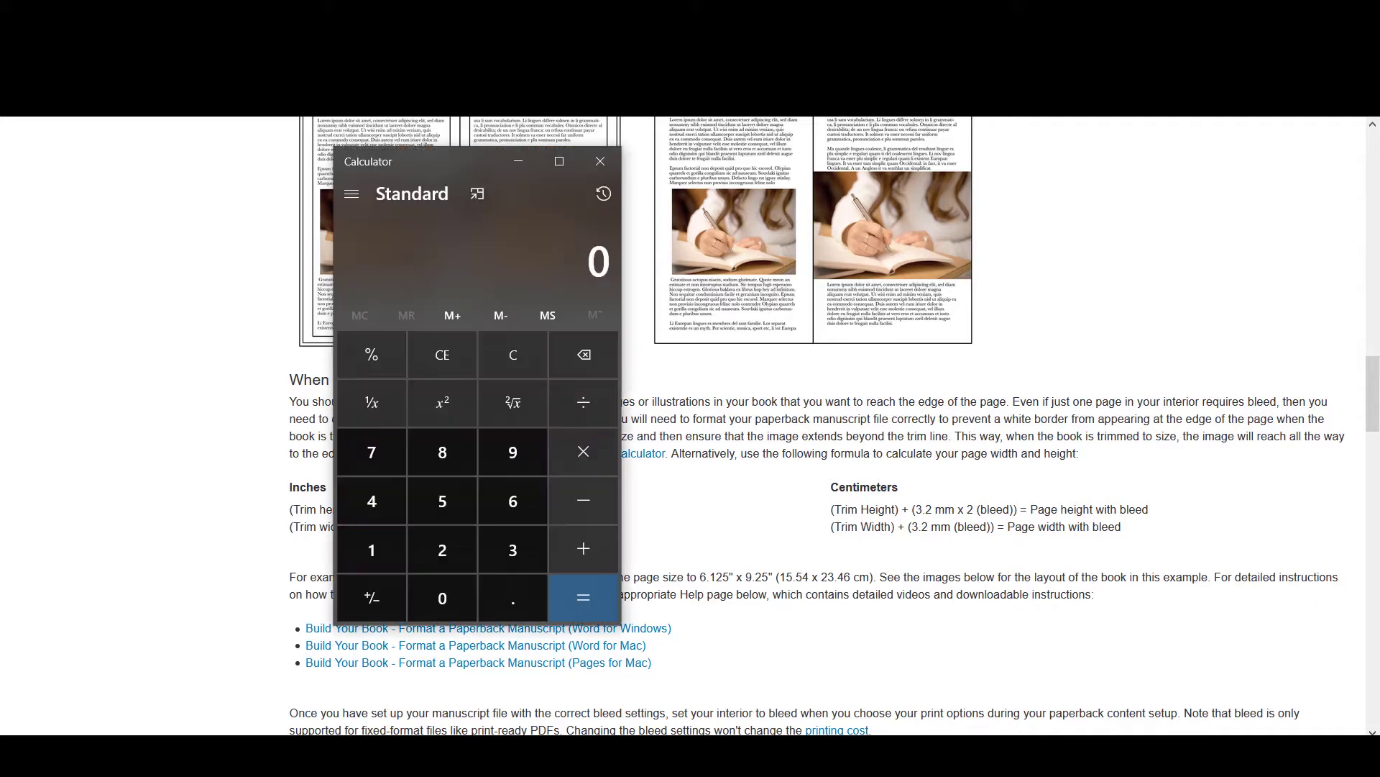
# Step: Calculate half of the 0.125 inch bleed in Calculator
pyautogui.write('.125')
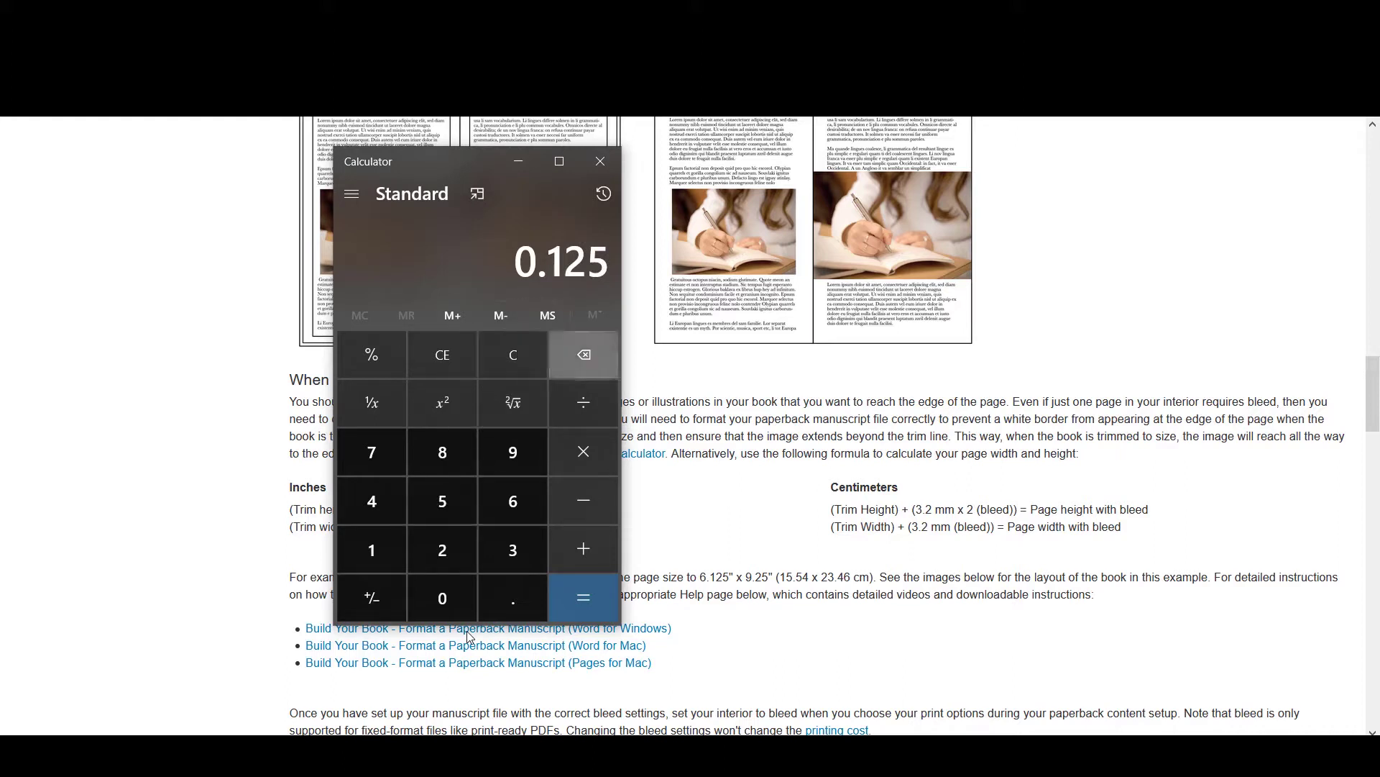
pyautogui.write('/2')
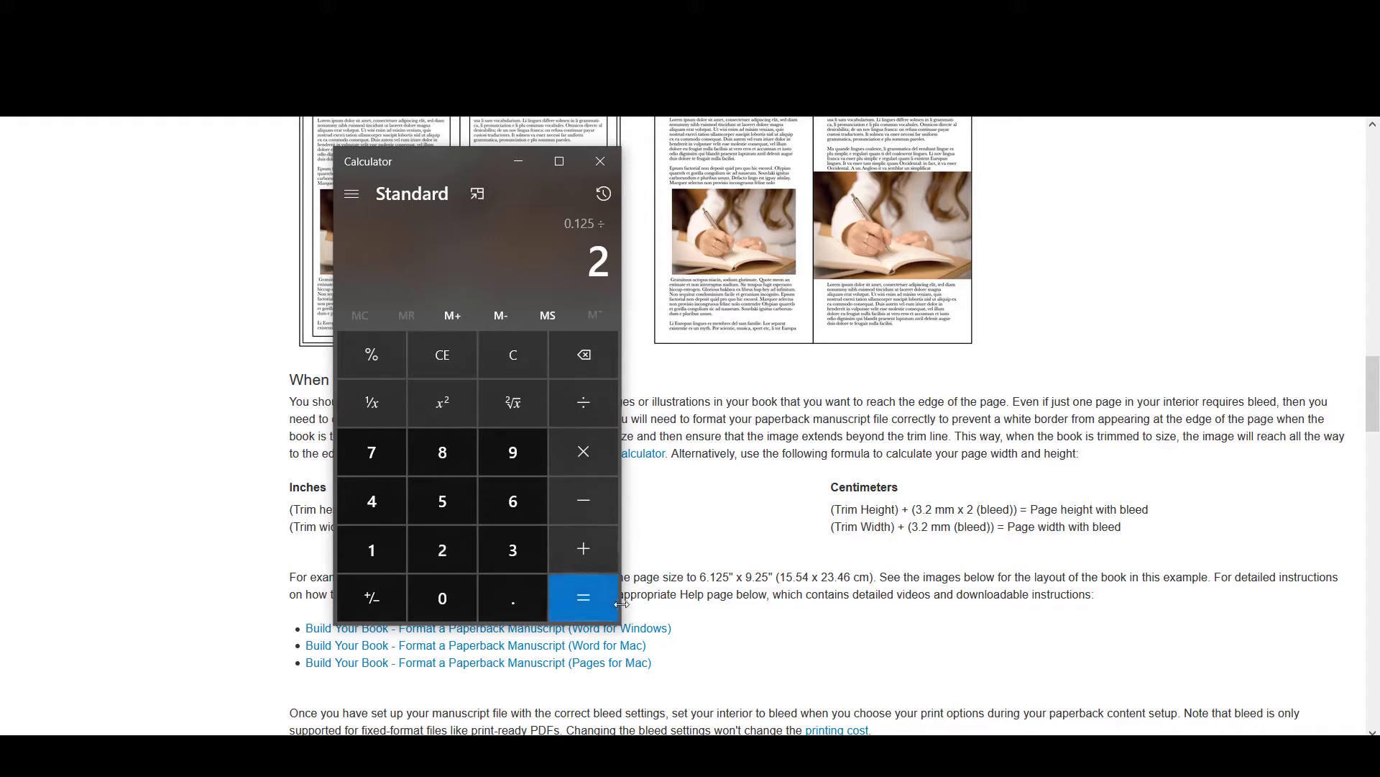
pyautogui.press('Return')
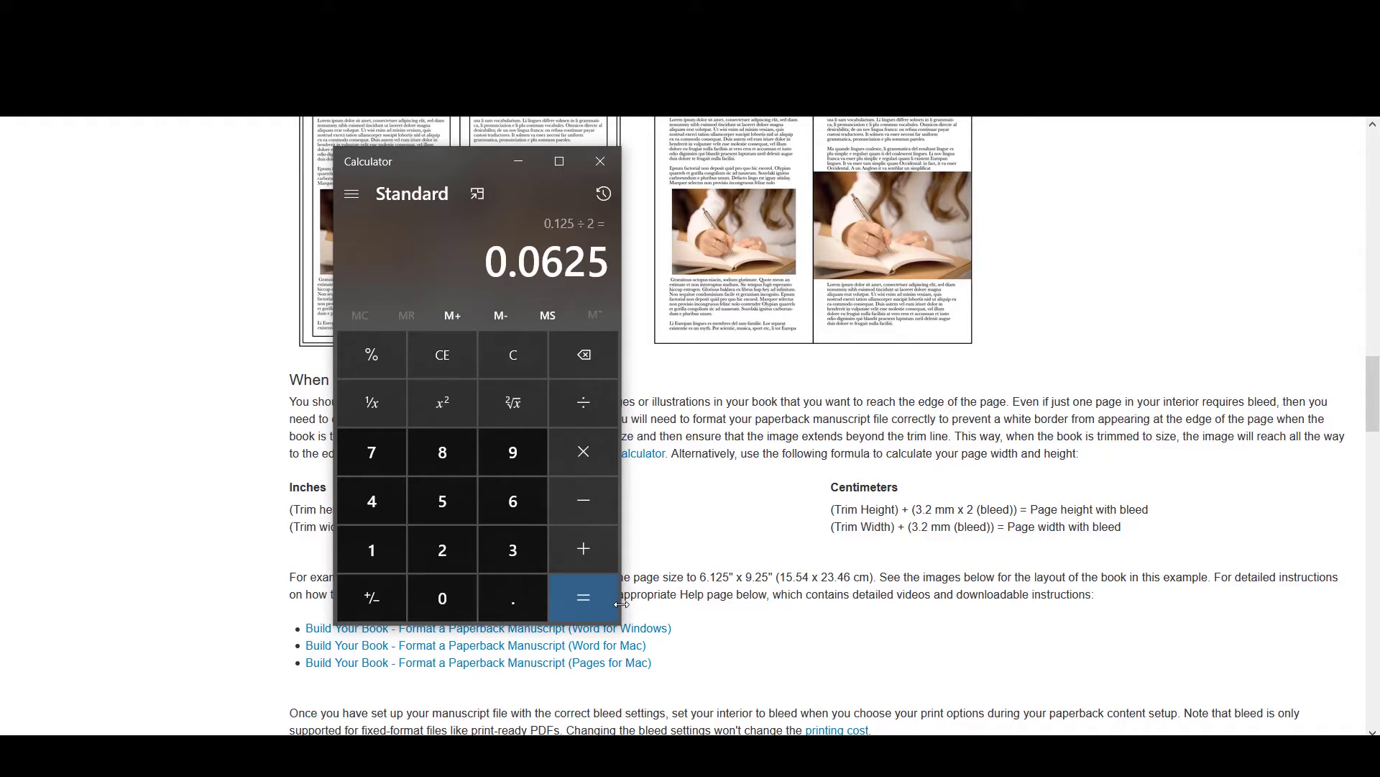
pyautogui.press('BackSpace')
pyautogui.click(752, 435)
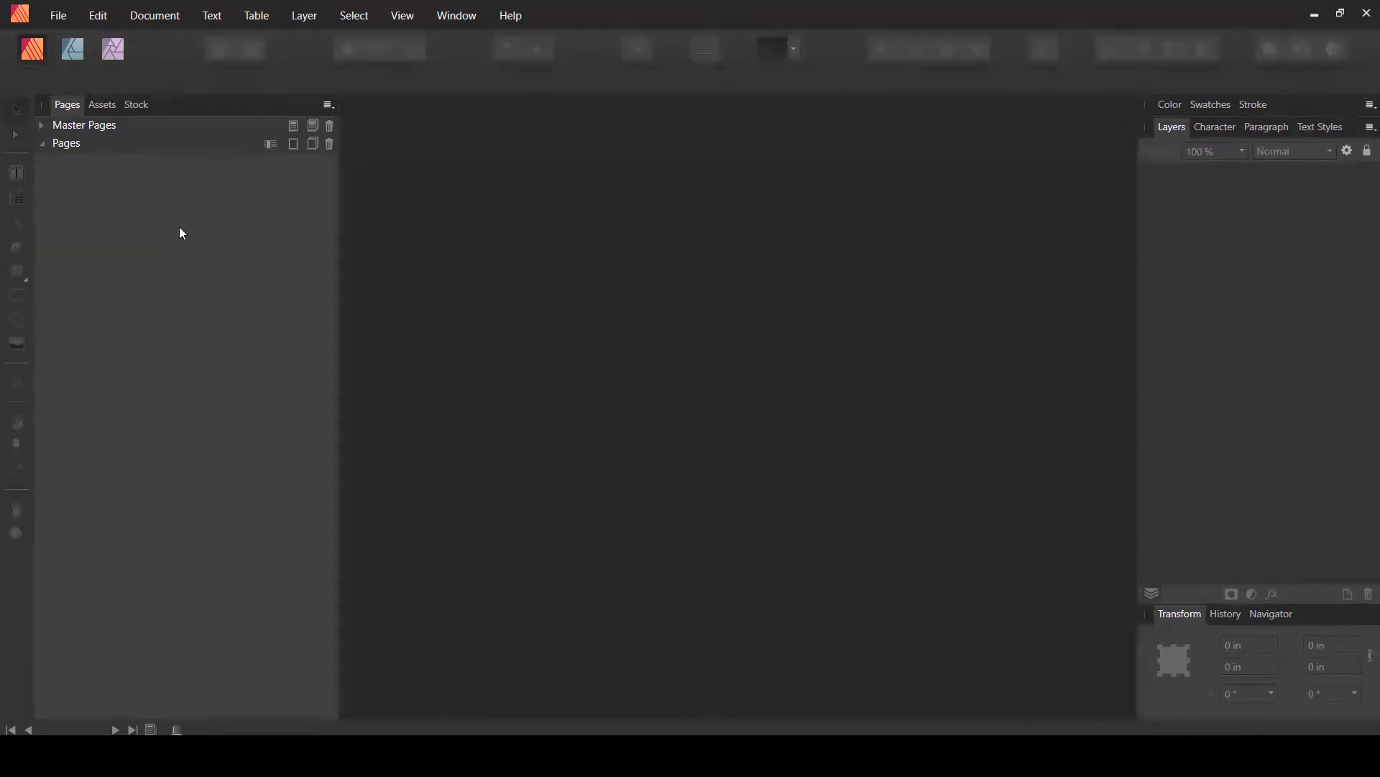
# Step: Switch to Affinity Publisher and start a new document with its units set to inches
pyautogui.click(55, 15)
pyautogui.click(65, 53)
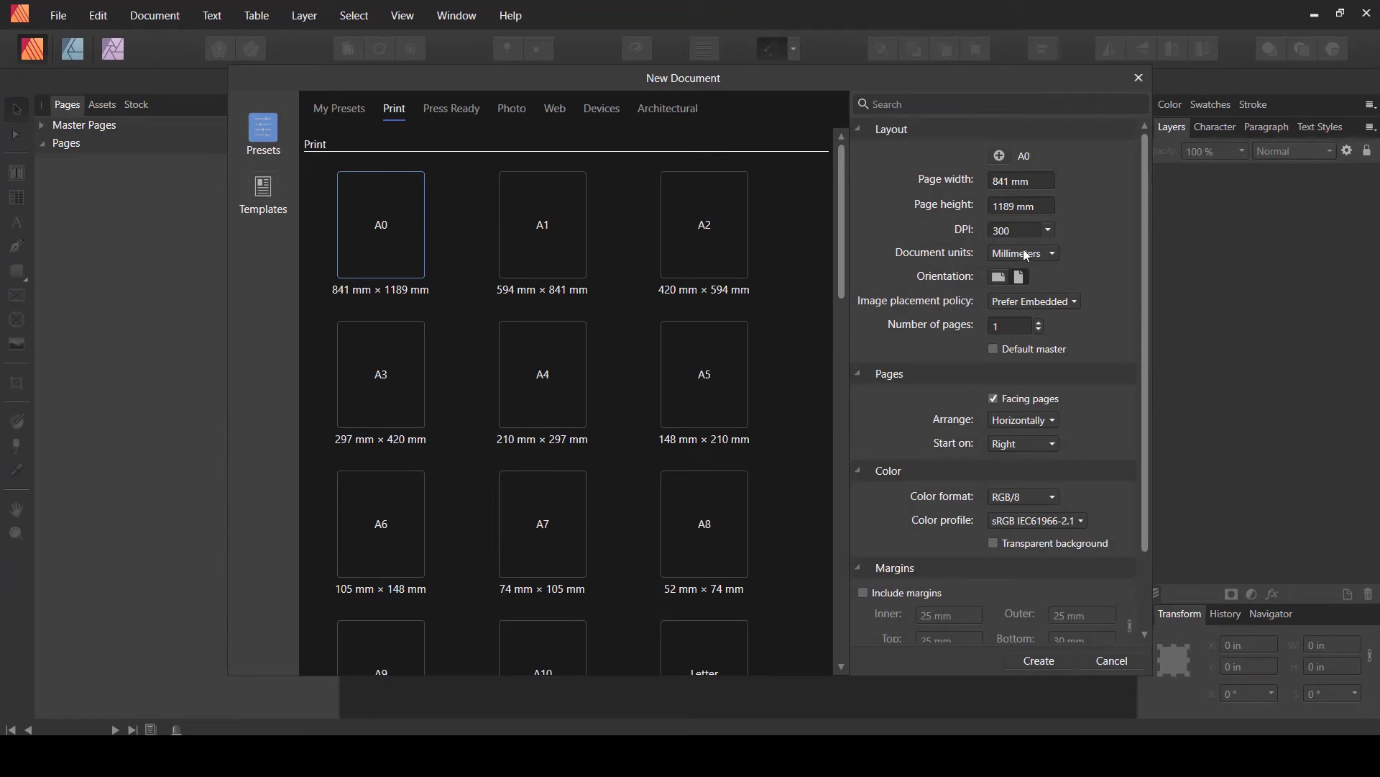
pyautogui.click(1027, 254)
pyautogui.click(1016, 334)
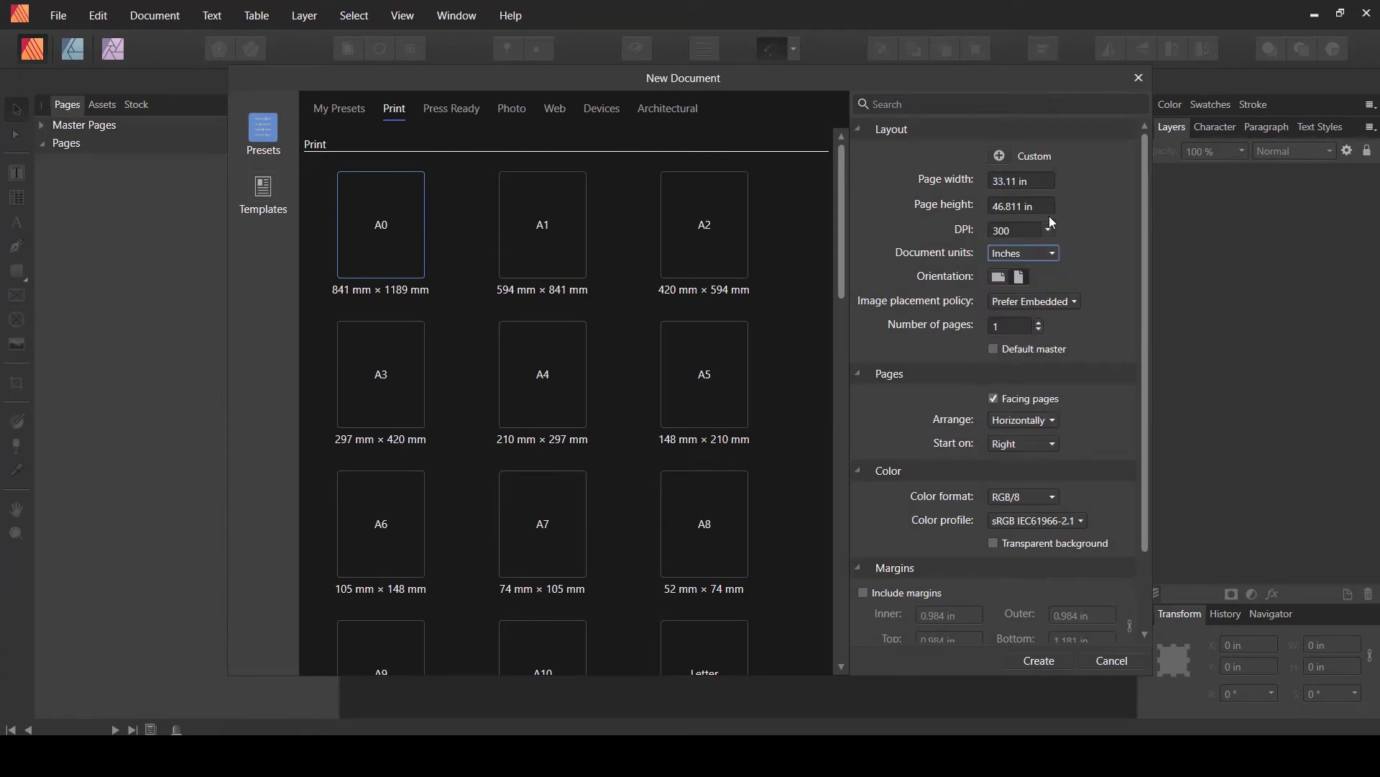
# Step: Set the new document's page width to 6 in and page height to 9 in
pyautogui.click(1036, 180)
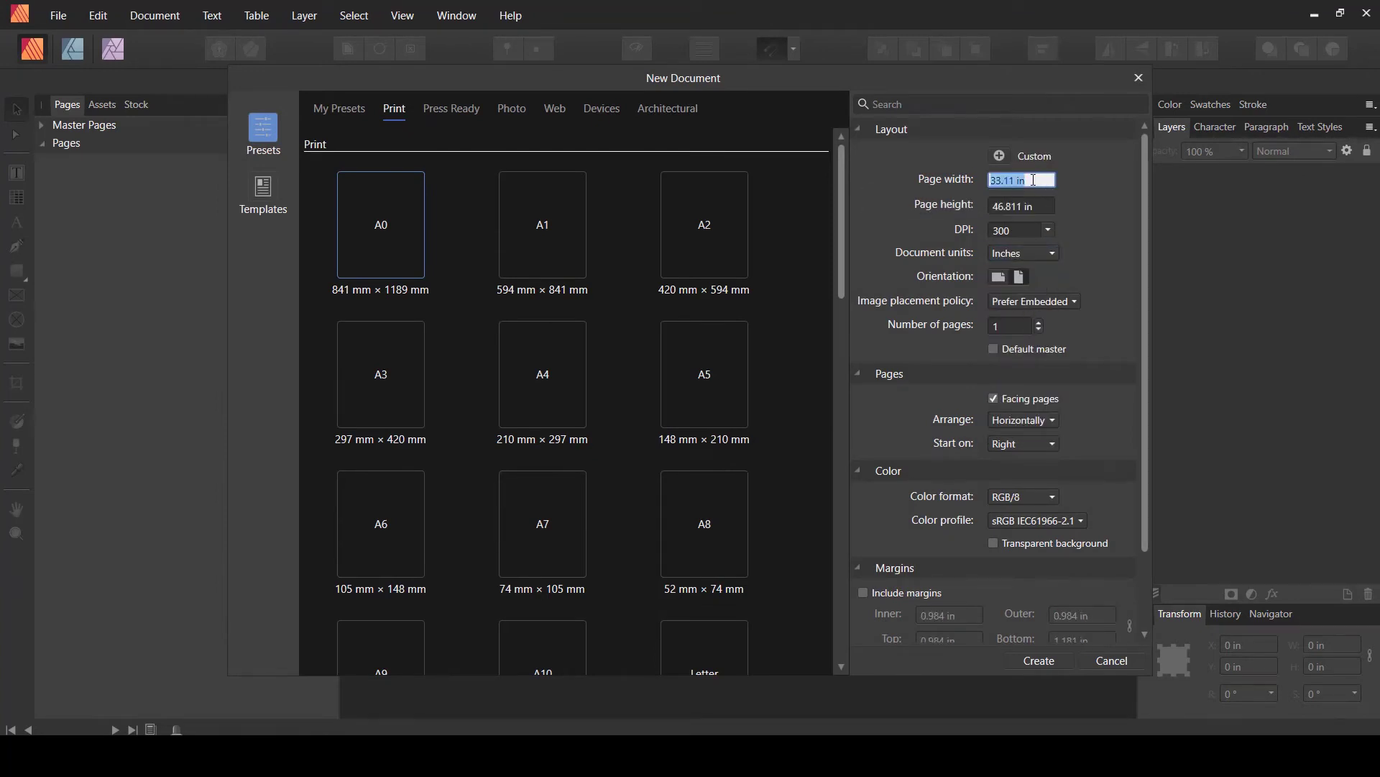
pyautogui.write('6')
pyautogui.press('Tab')
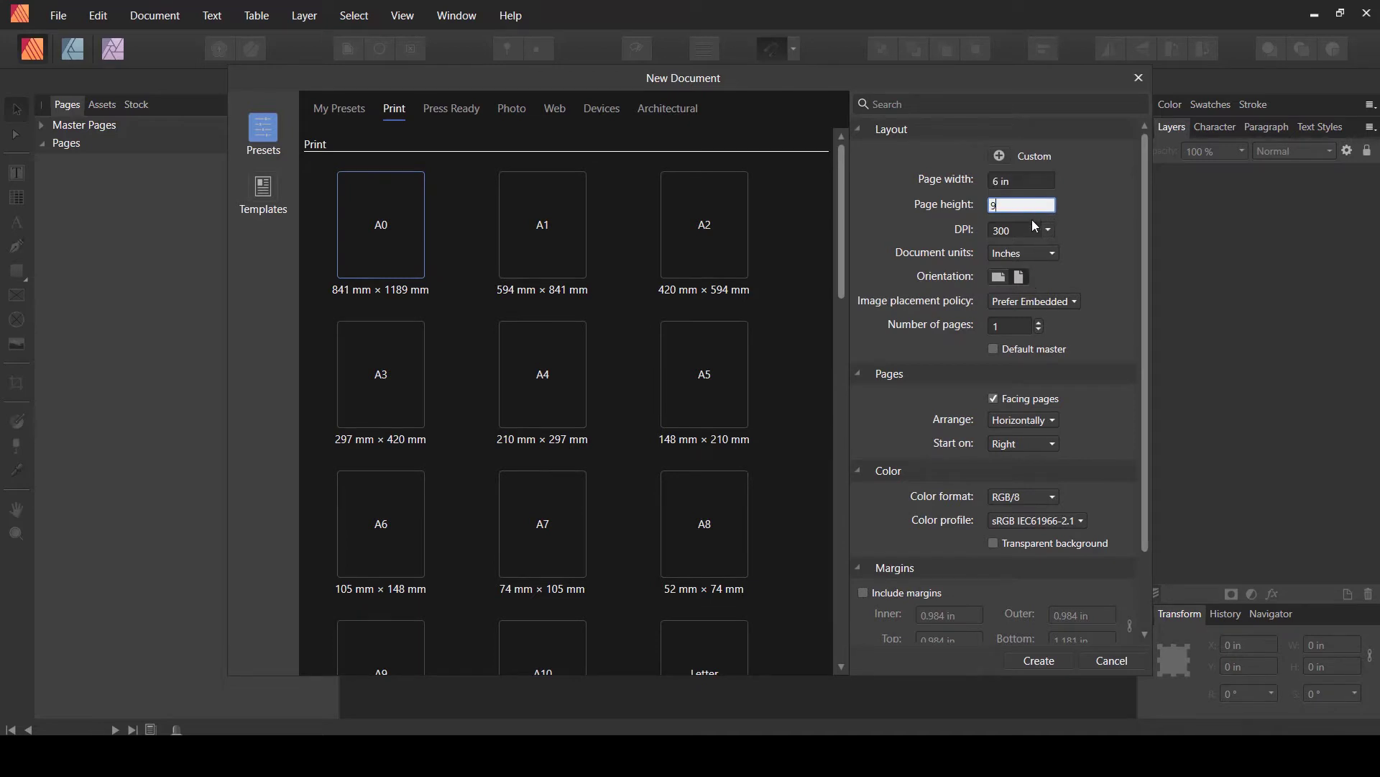
pyautogui.click(1025, 182)
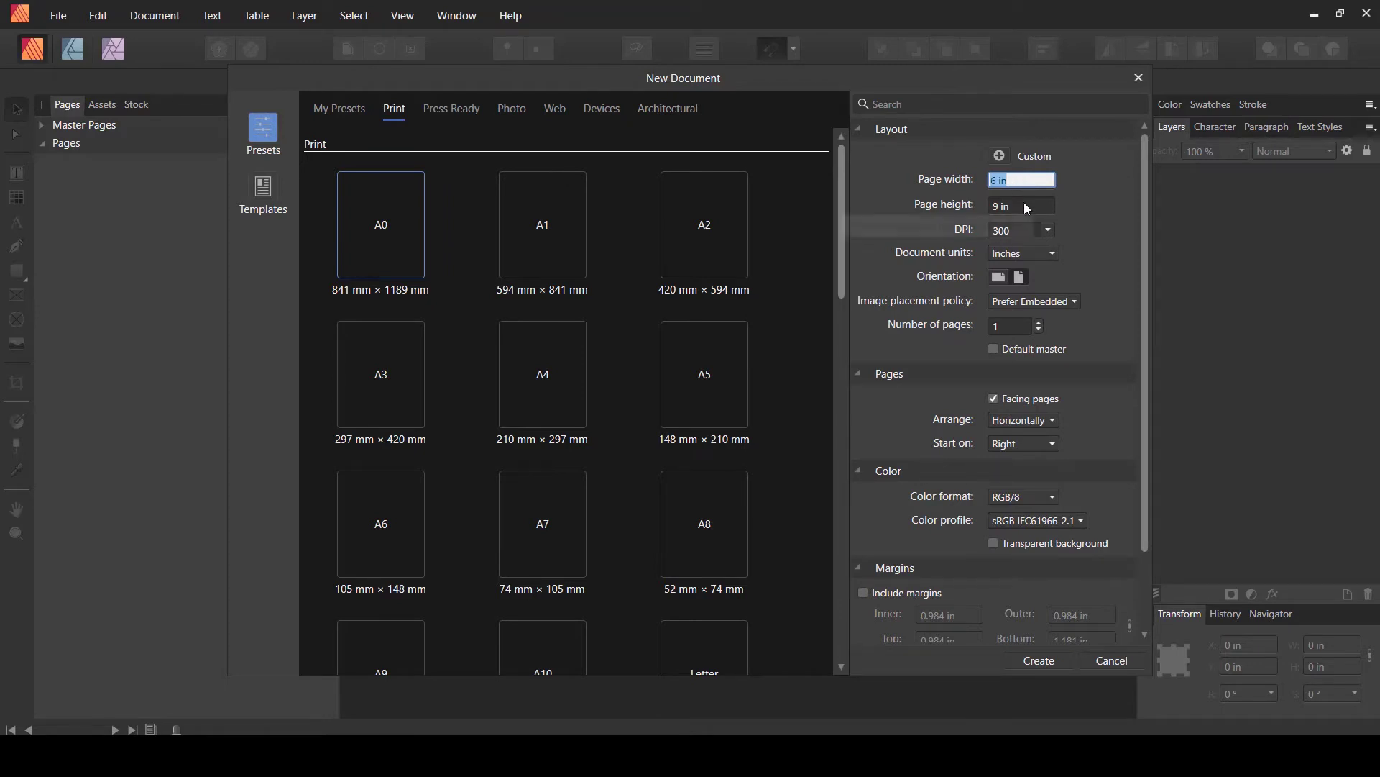
pyautogui.click(1024, 205)
pyautogui.click(1116, 299)
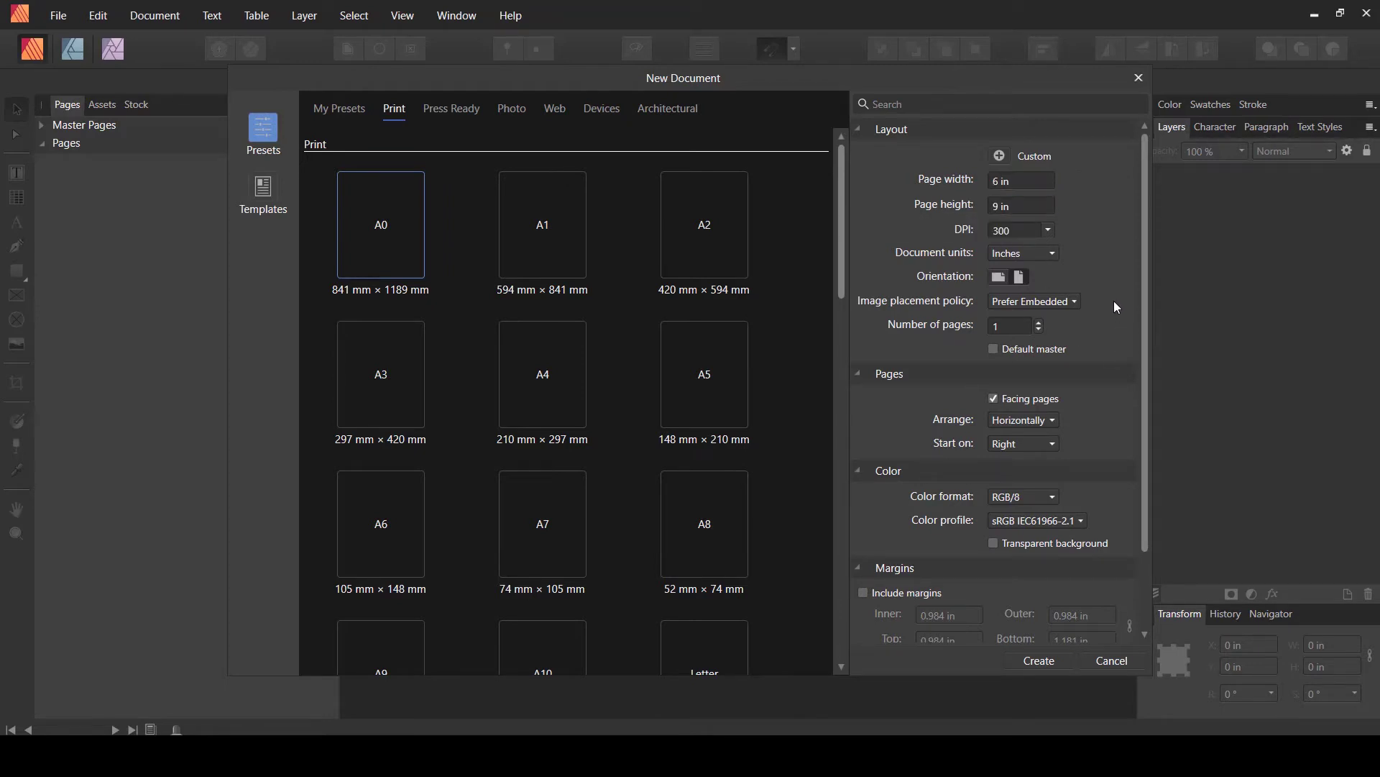
# Step: Collapse the margins, color and pages settings, set the linked bleed to 0.125 in on all sides, and unlink the bleed values
pyautogui.moveTo(1144, 282); pyautogui.dragTo(1146, 384)
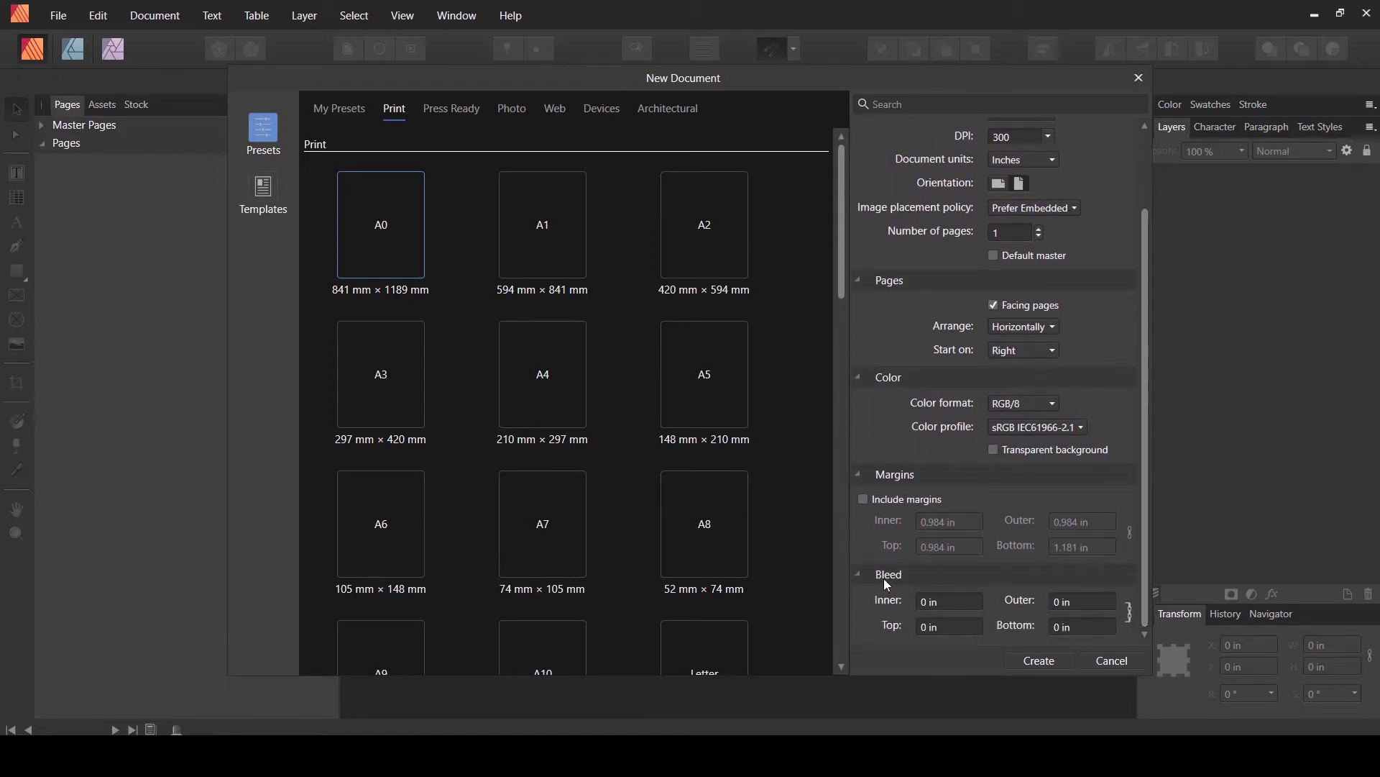
pyautogui.click(871, 475)
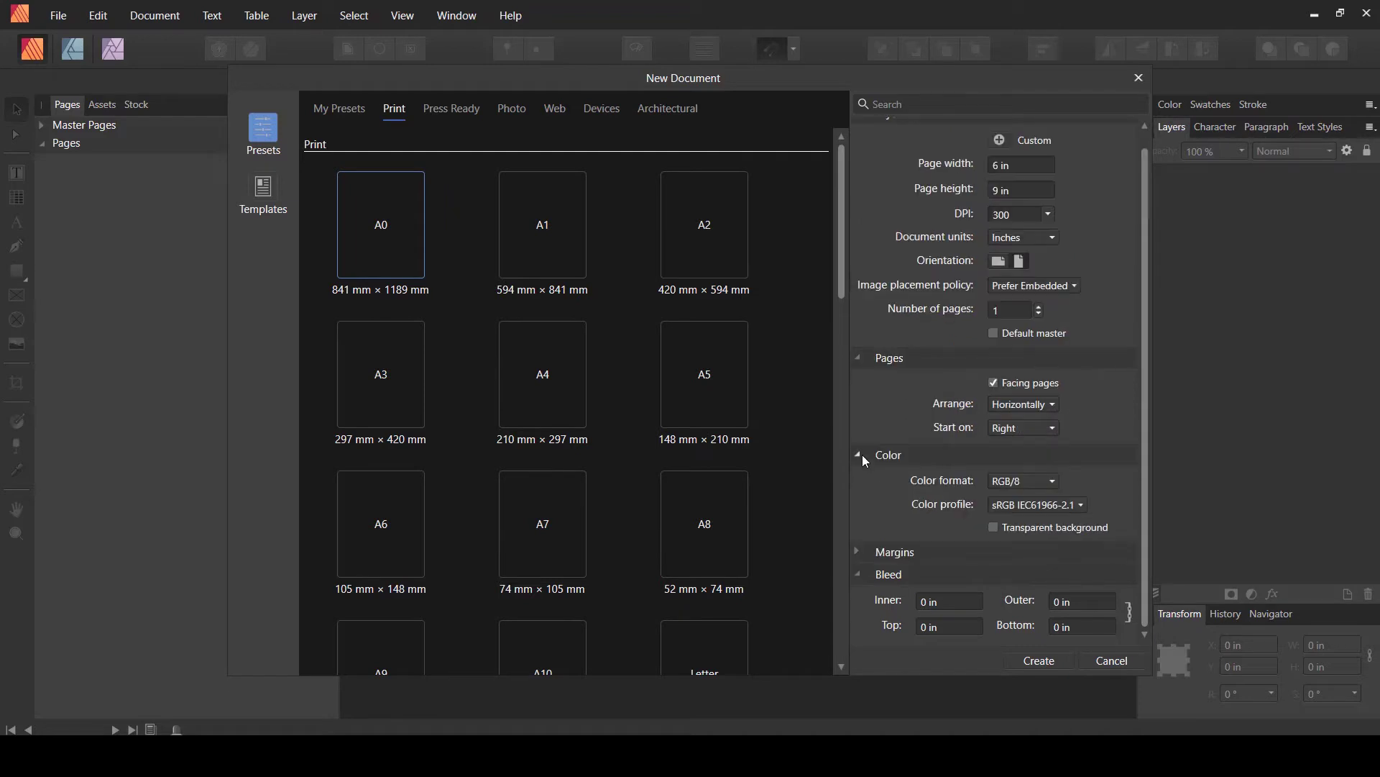
pyautogui.click(862, 455)
pyautogui.click(874, 375)
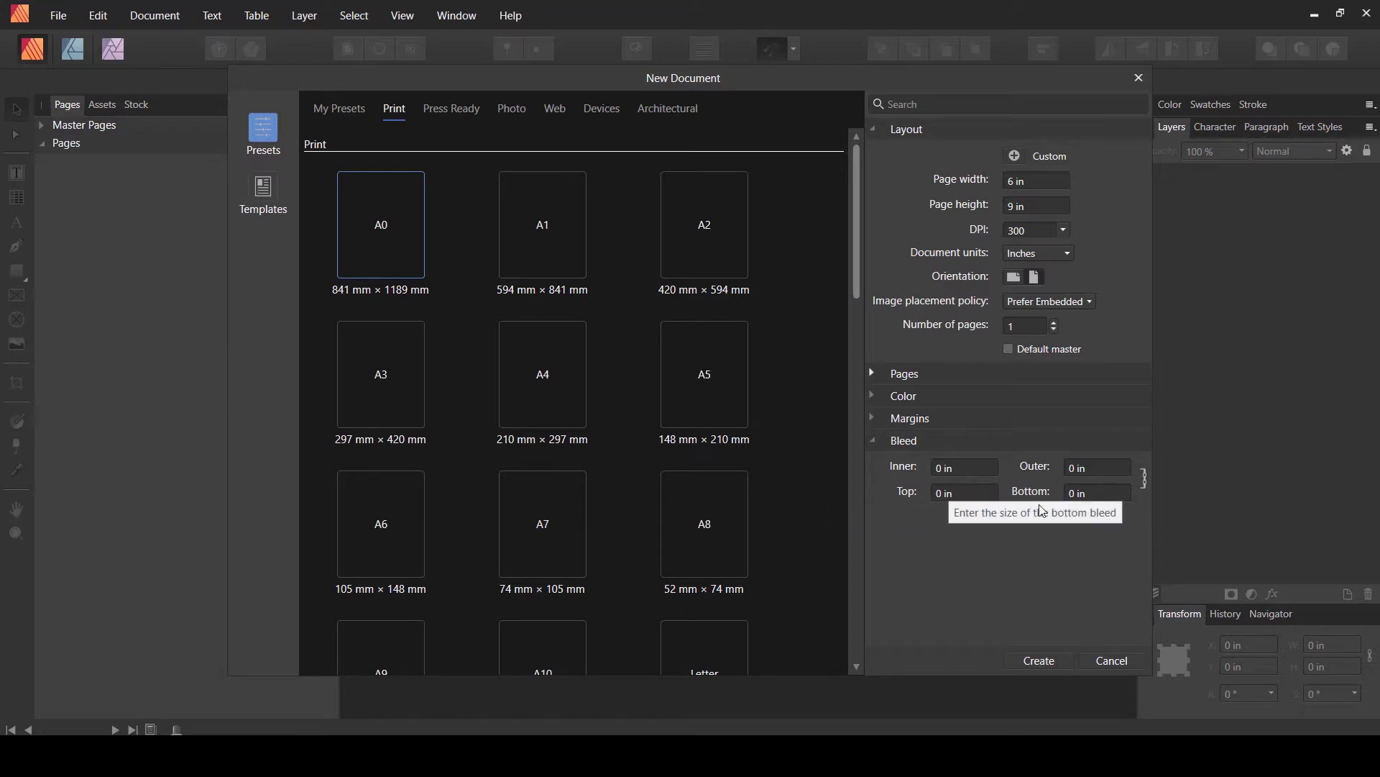
pyautogui.click(967, 496)
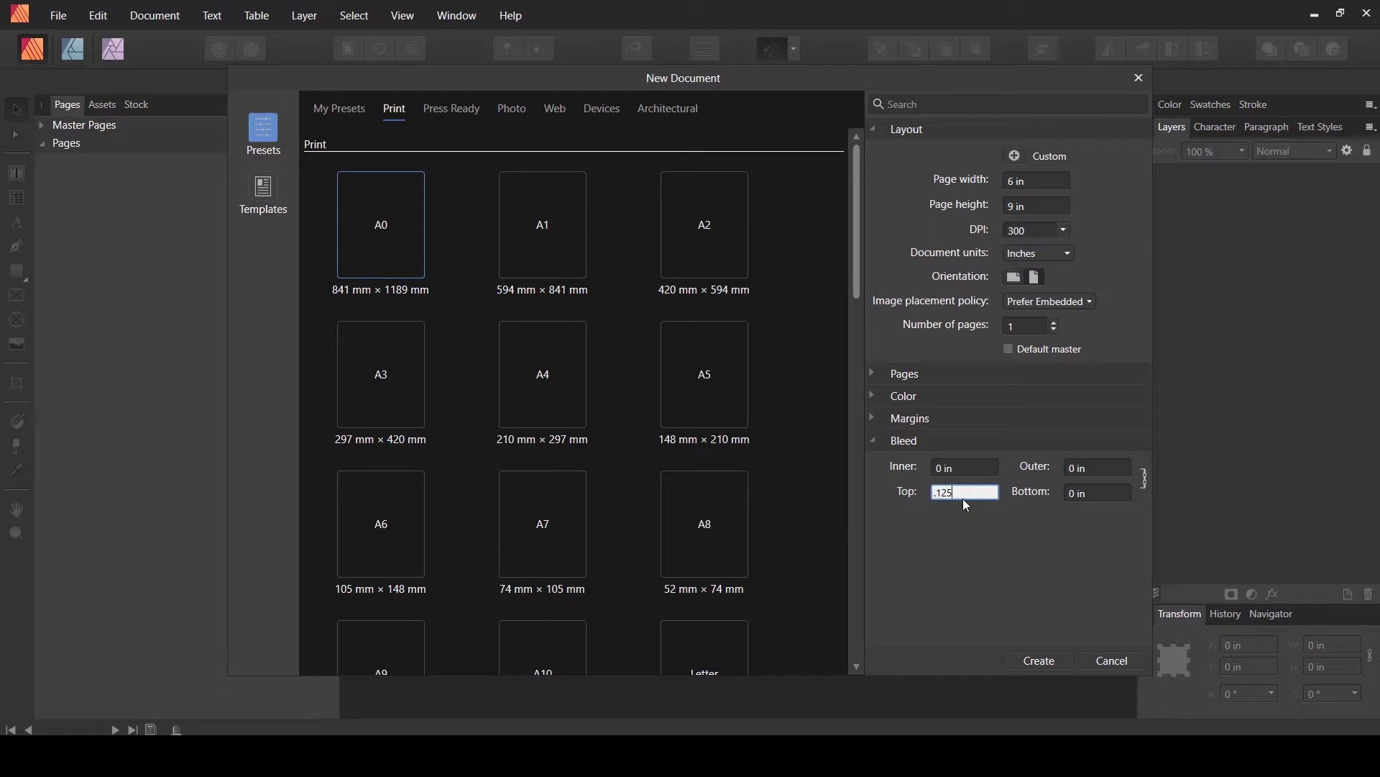
pyautogui.press('Return')
pyautogui.click(1144, 477)
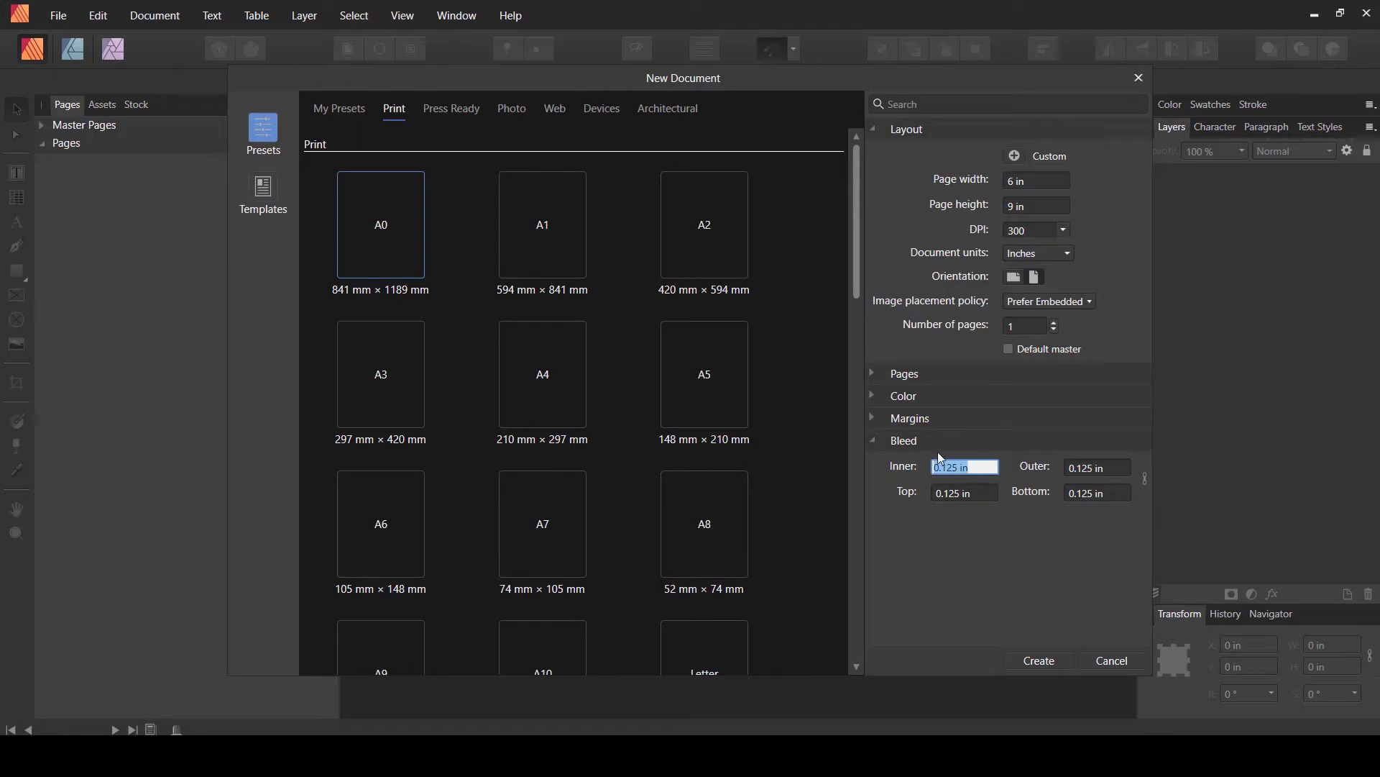
# Step: Set the inner and outer bleed to 0.0625 in and create the document
pyautogui.hotkey('alt', 'Tab')
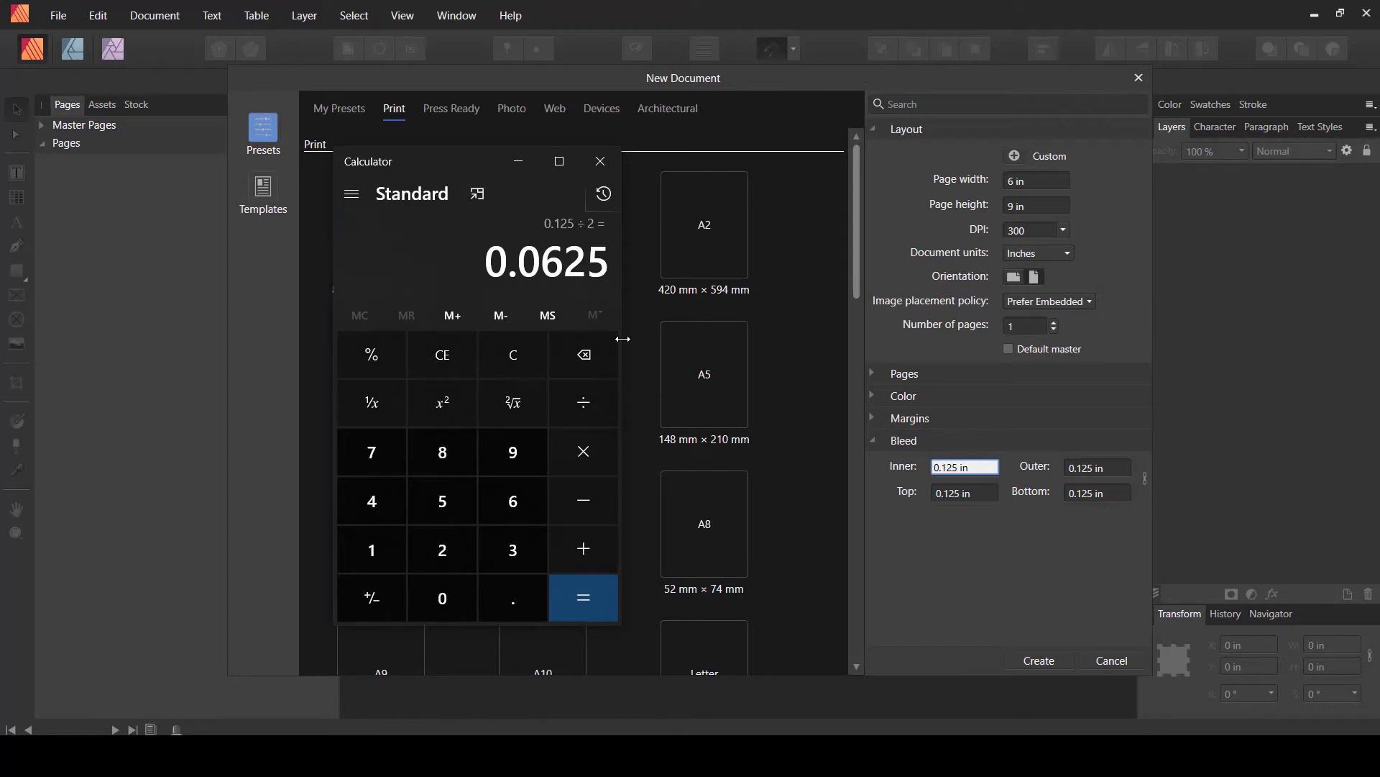
pyautogui.click(993, 465)
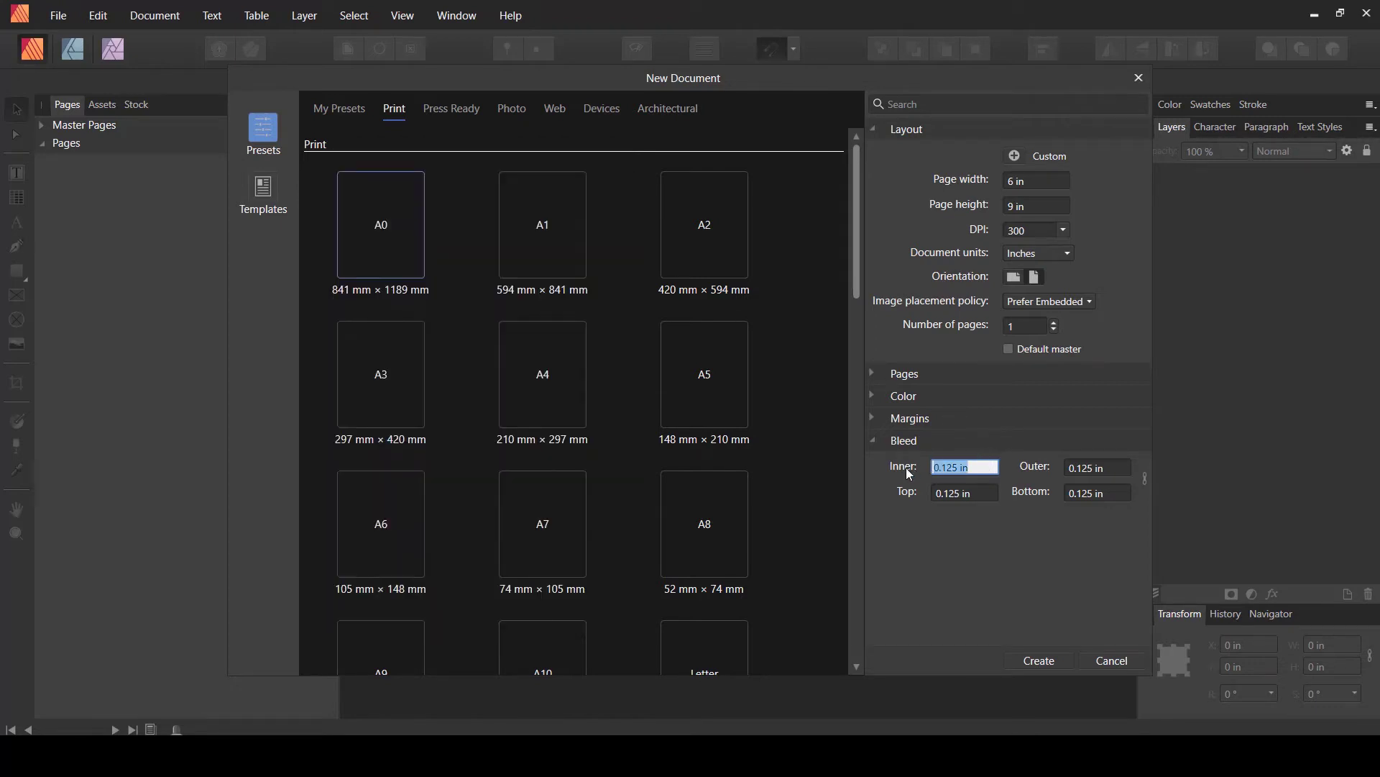
pyautogui.write('.0652')
pyautogui.click(1104, 468)
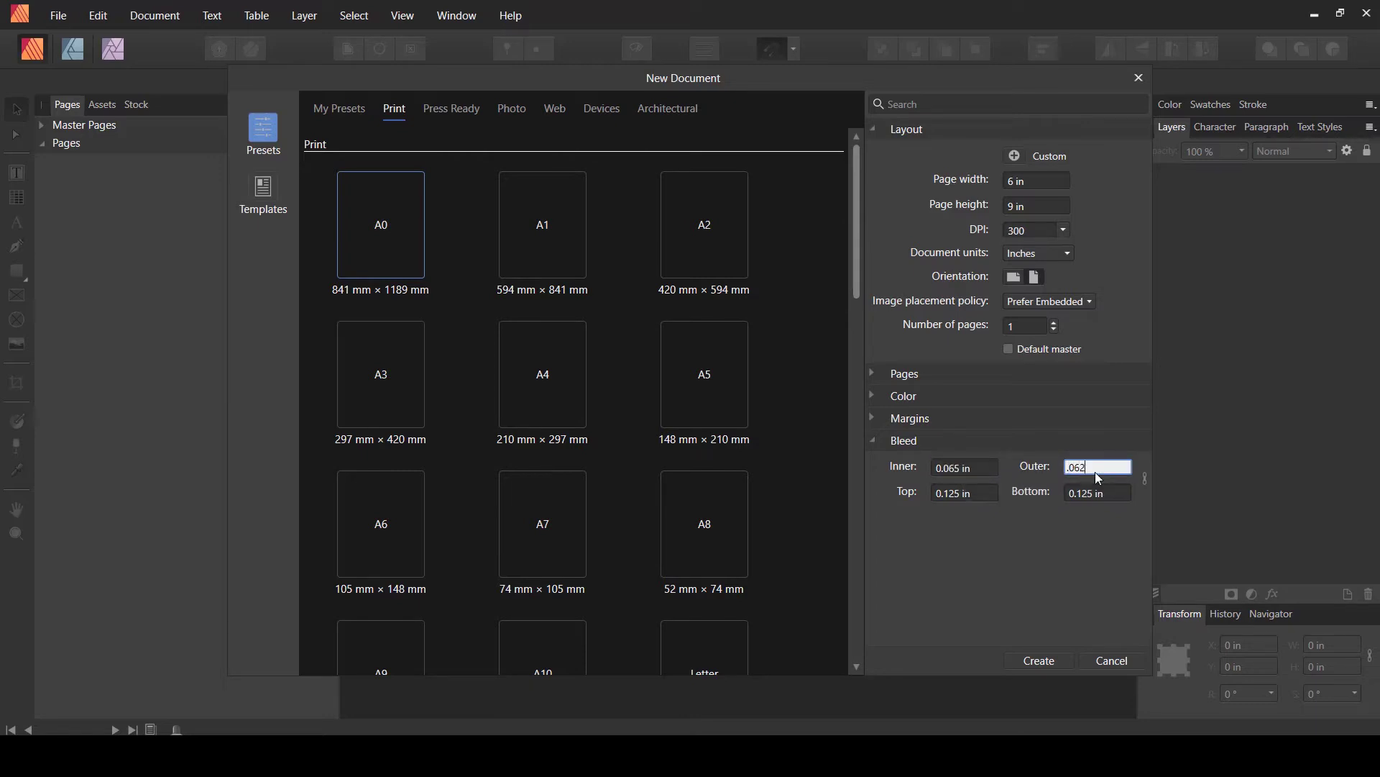
pyautogui.click(959, 469)
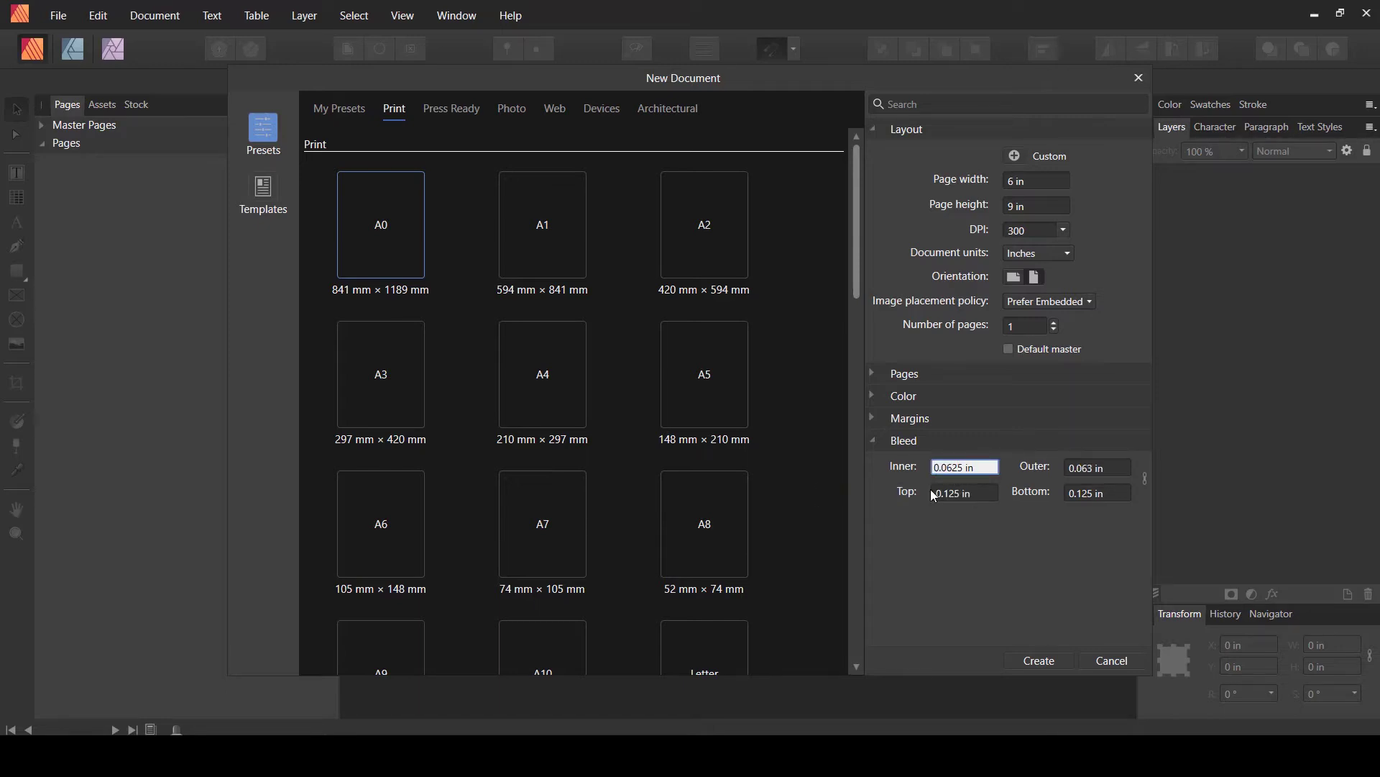
pyautogui.press('Return')
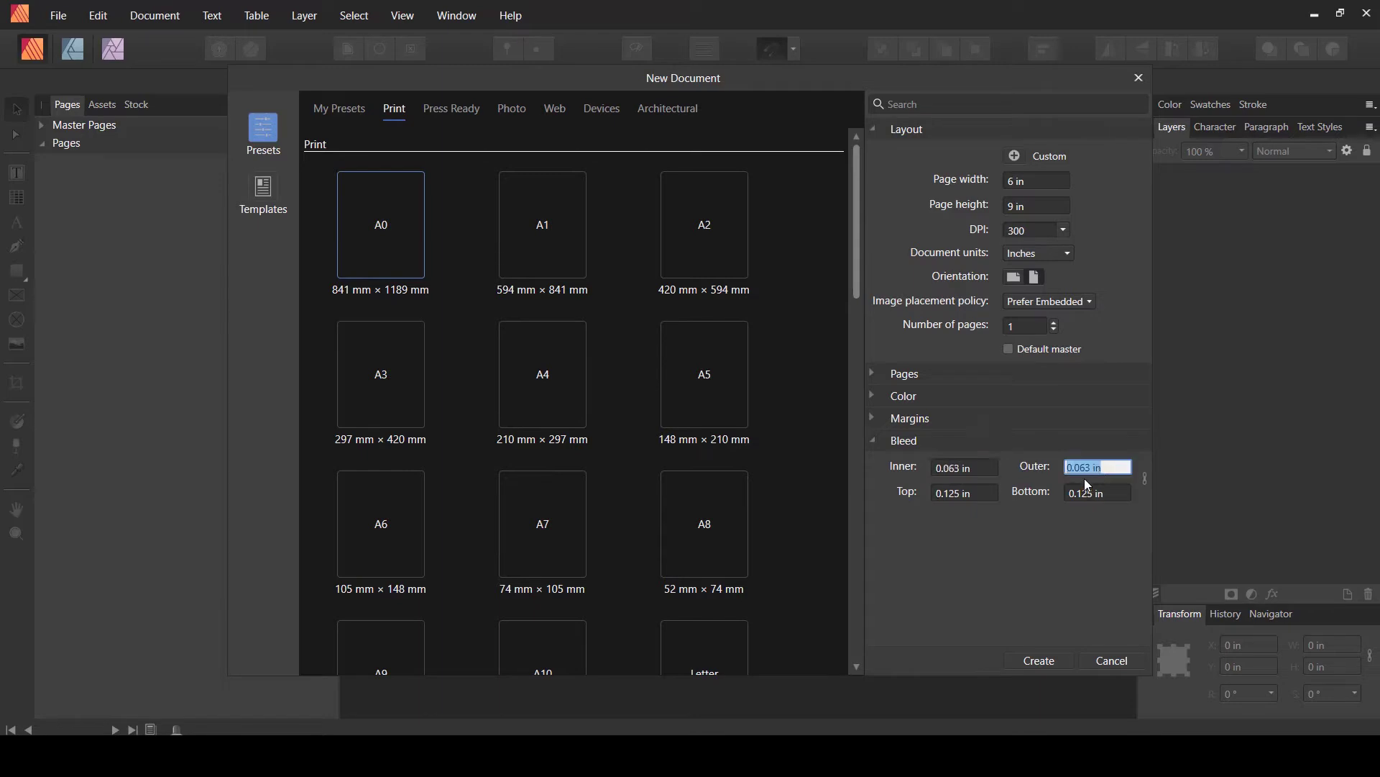
pyautogui.click(982, 493)
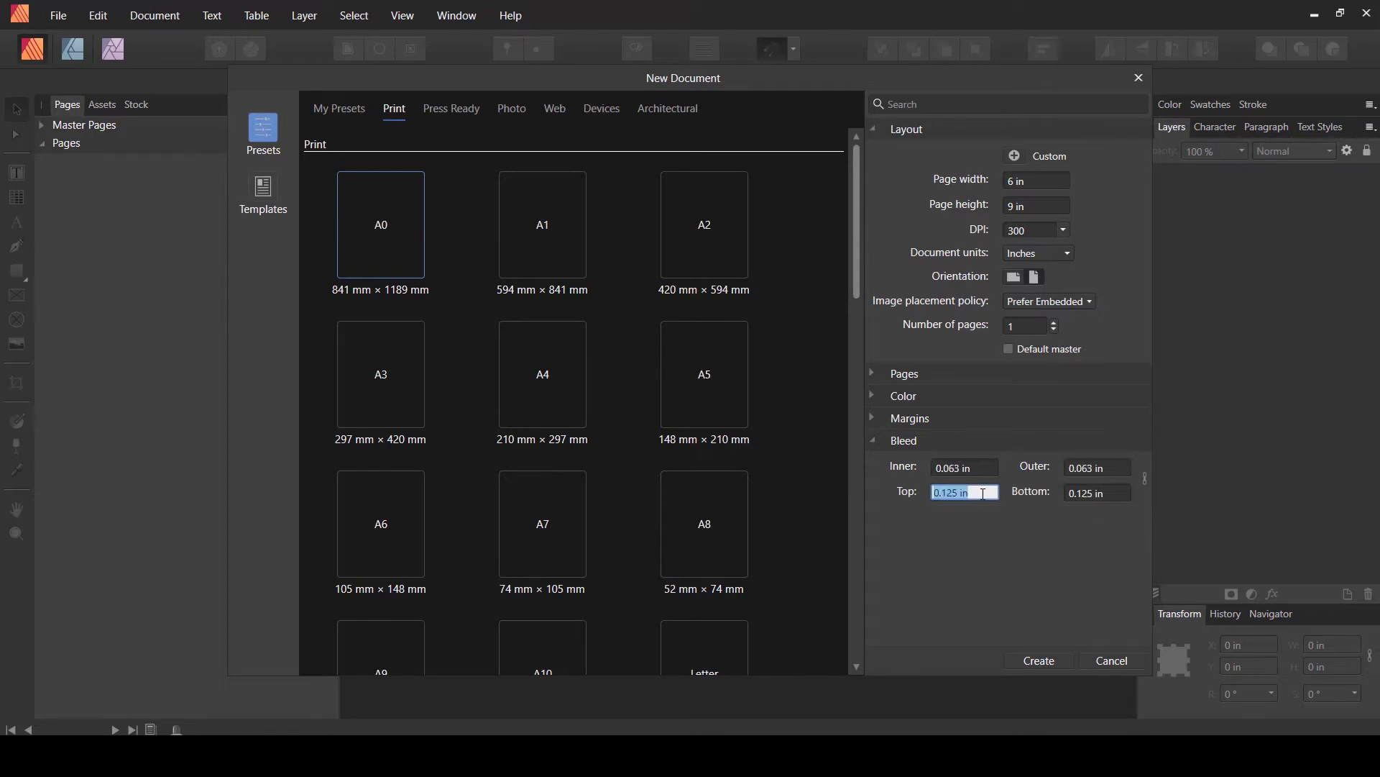
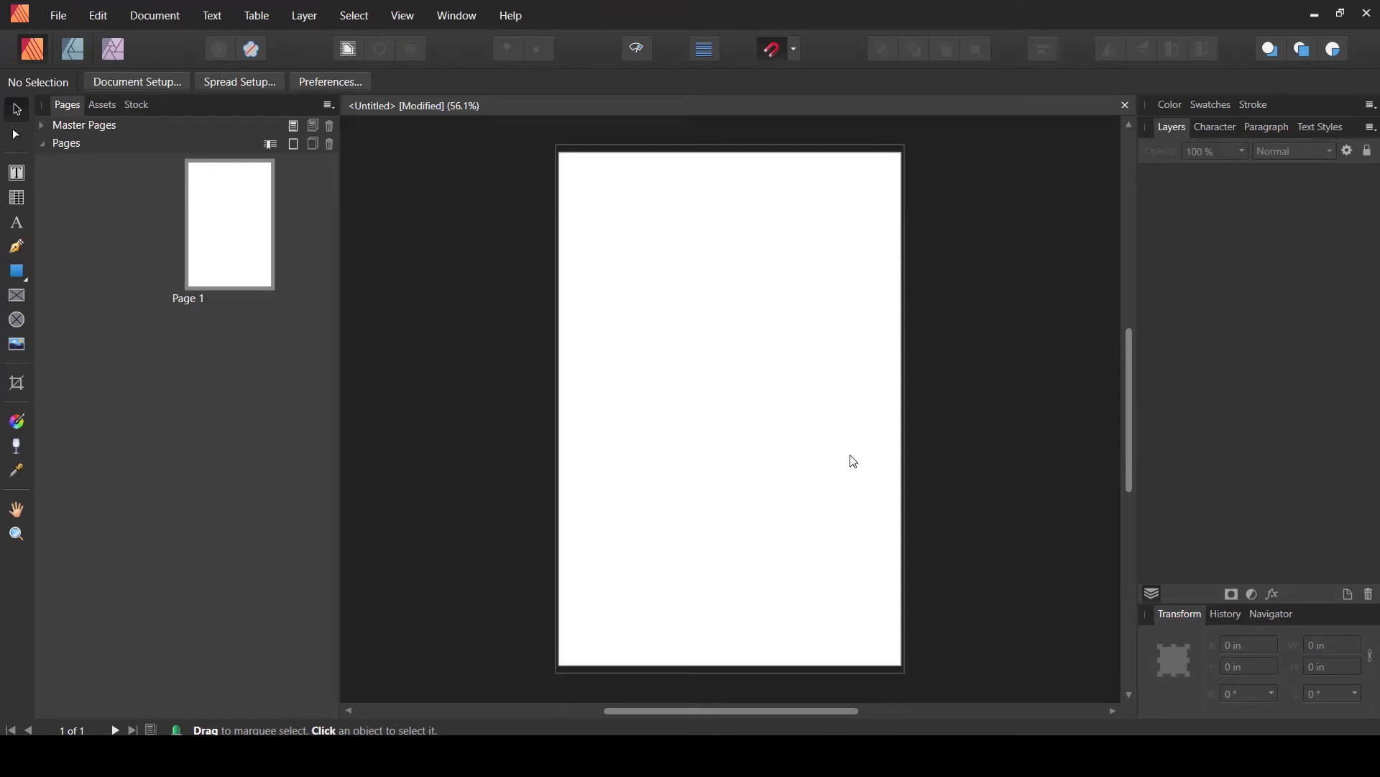
# Step: Examine the bleed outline around the edges of the blank page
pyautogui.scroll(3, 917, 443)
pyautogui.scroll(3, 844, 261)
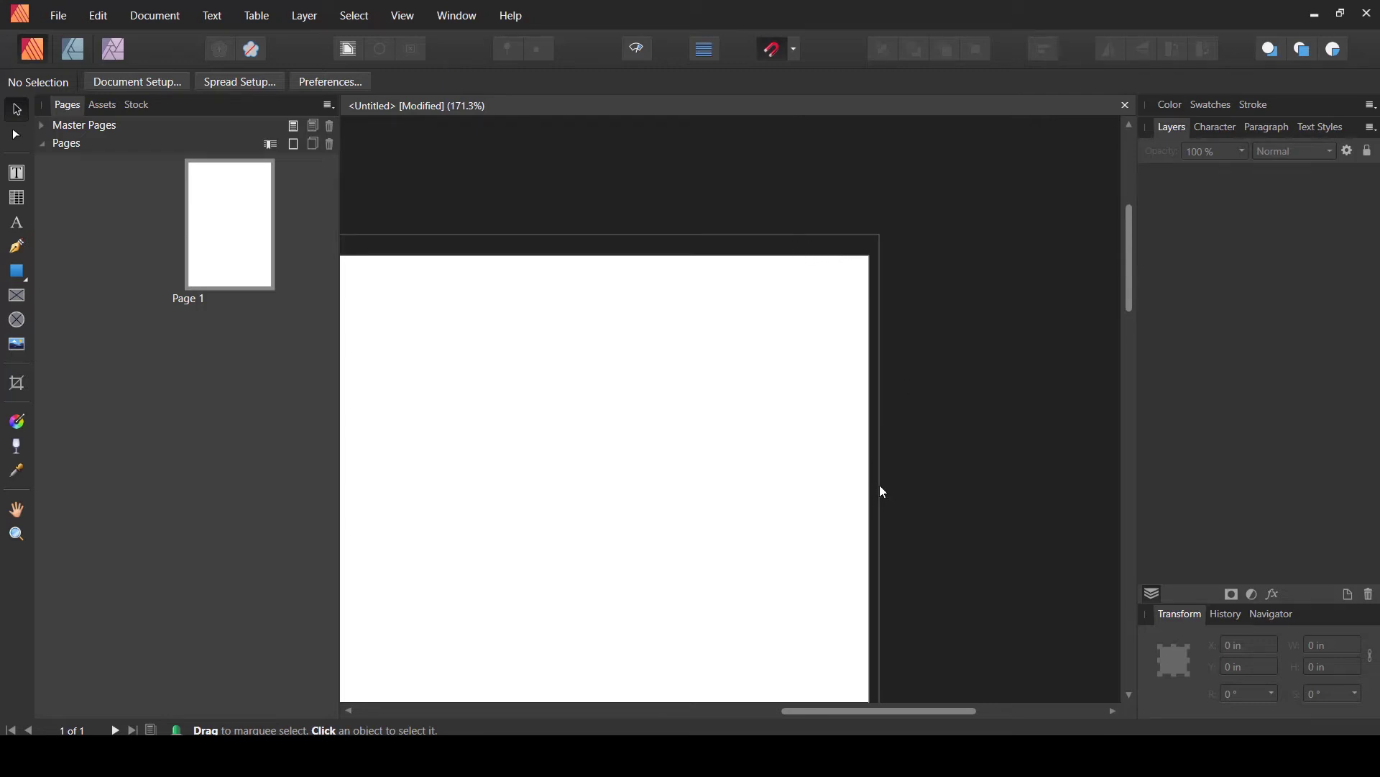
pyautogui.scroll(-2, 819, 401)
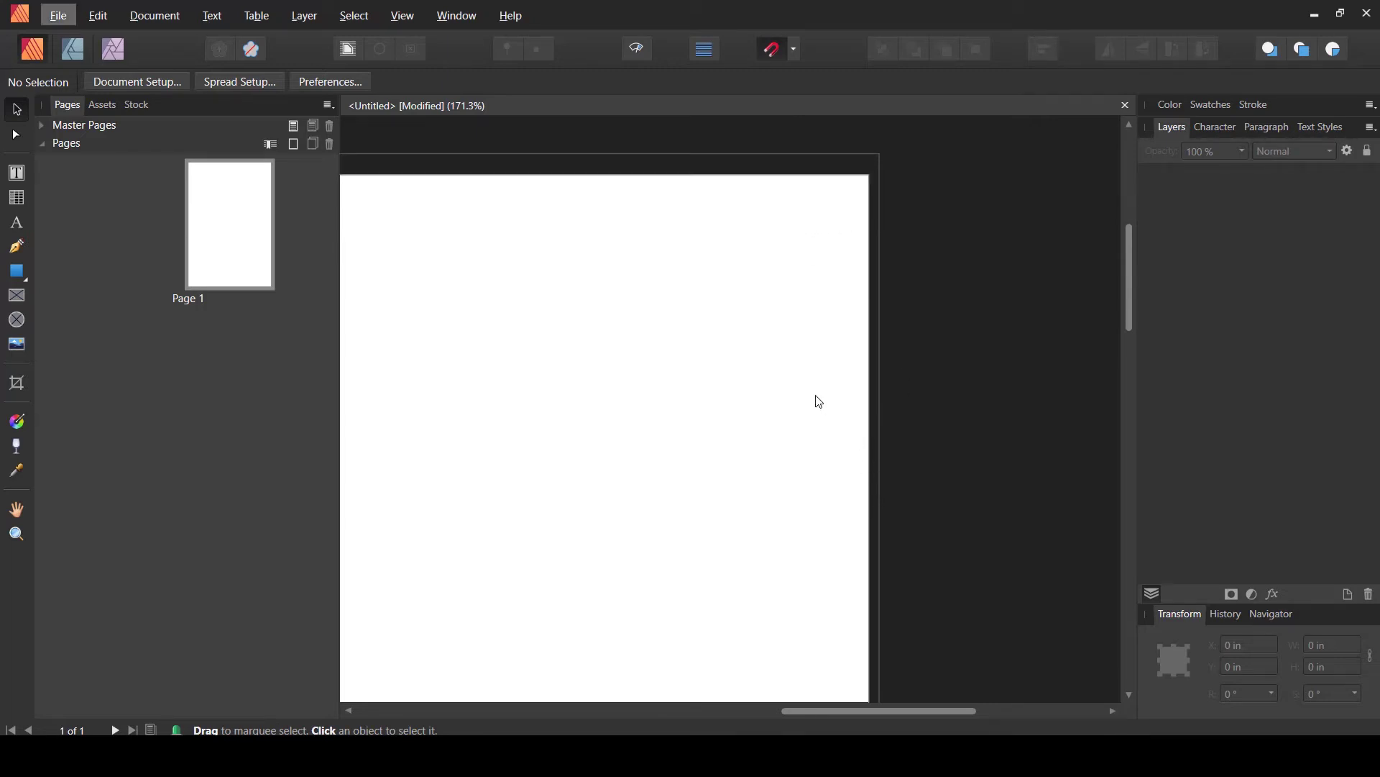
pyautogui.keyDown('ctrl'); pyautogui.scroll(-5, 819, 400); pyautogui.keyUp('ctrl')
pyautogui.scroll(-3, 819, 400)
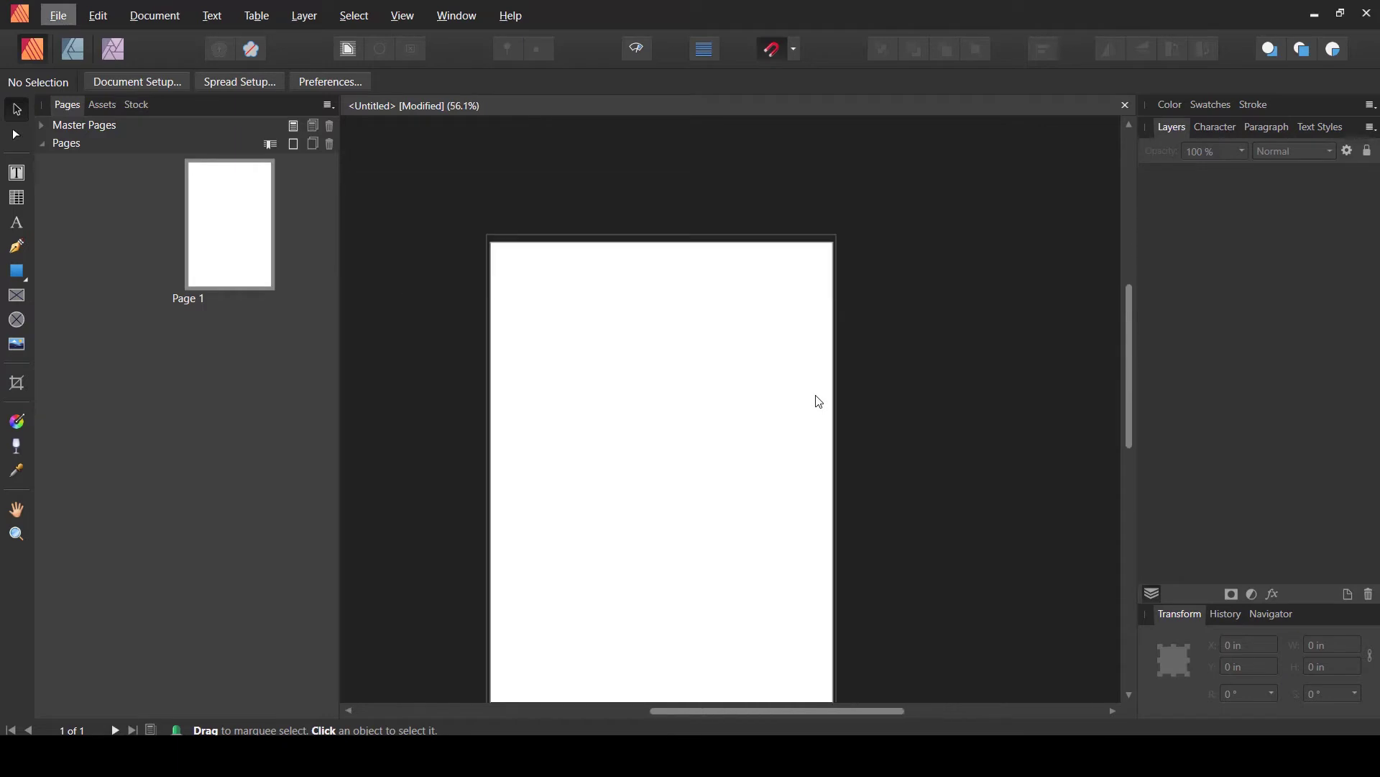
pyautogui.scroll(2, 806, 396)
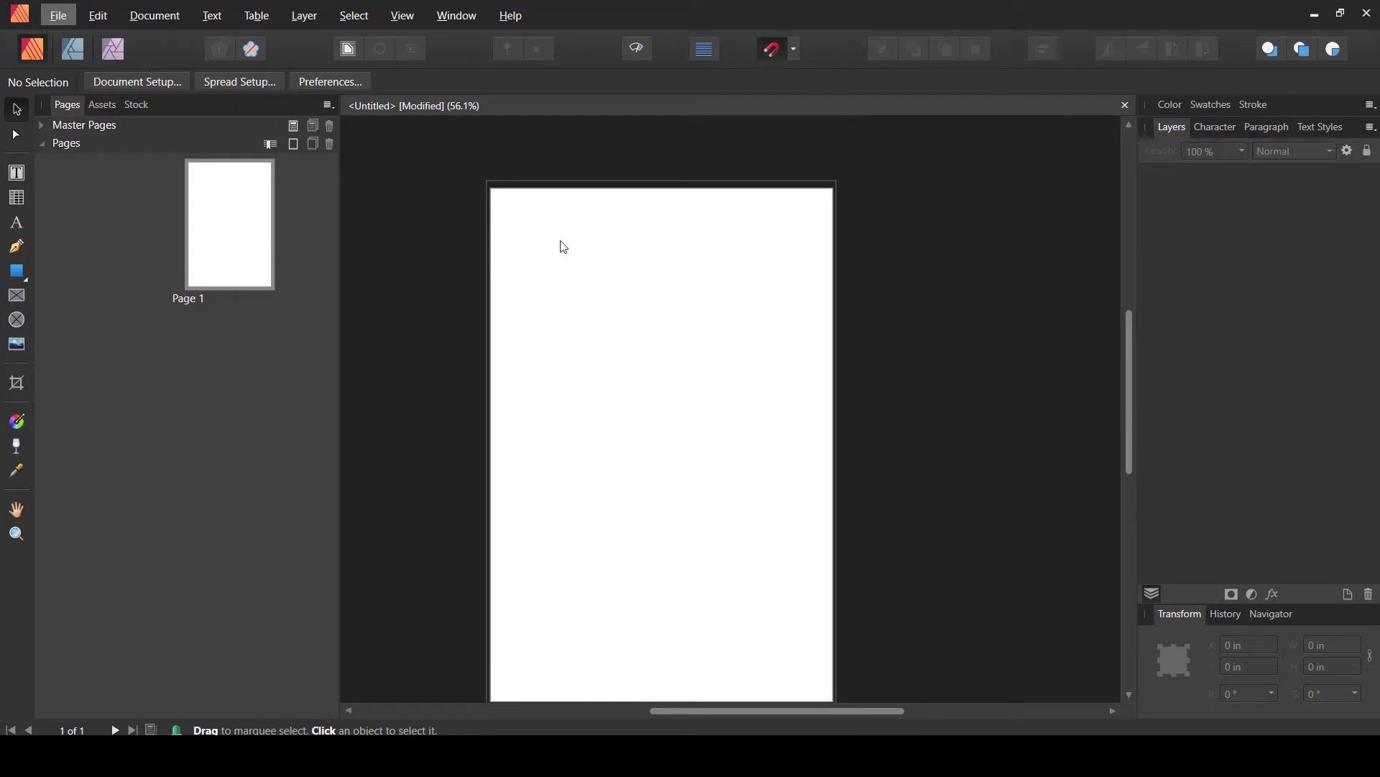
# Step: Start exporting the whole document as a PDF and set the raster DPI to 300
pyautogui.click(68, 17)
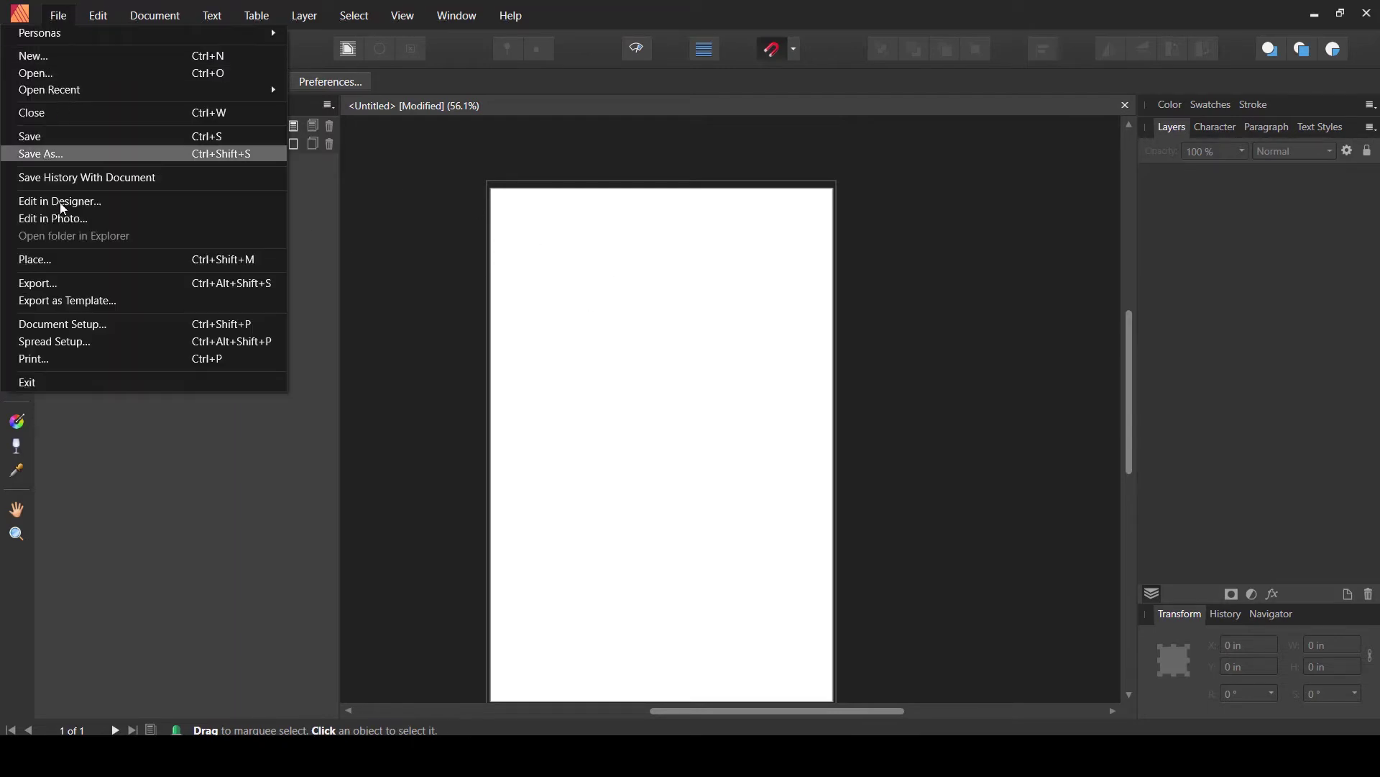
pyautogui.click(54, 279)
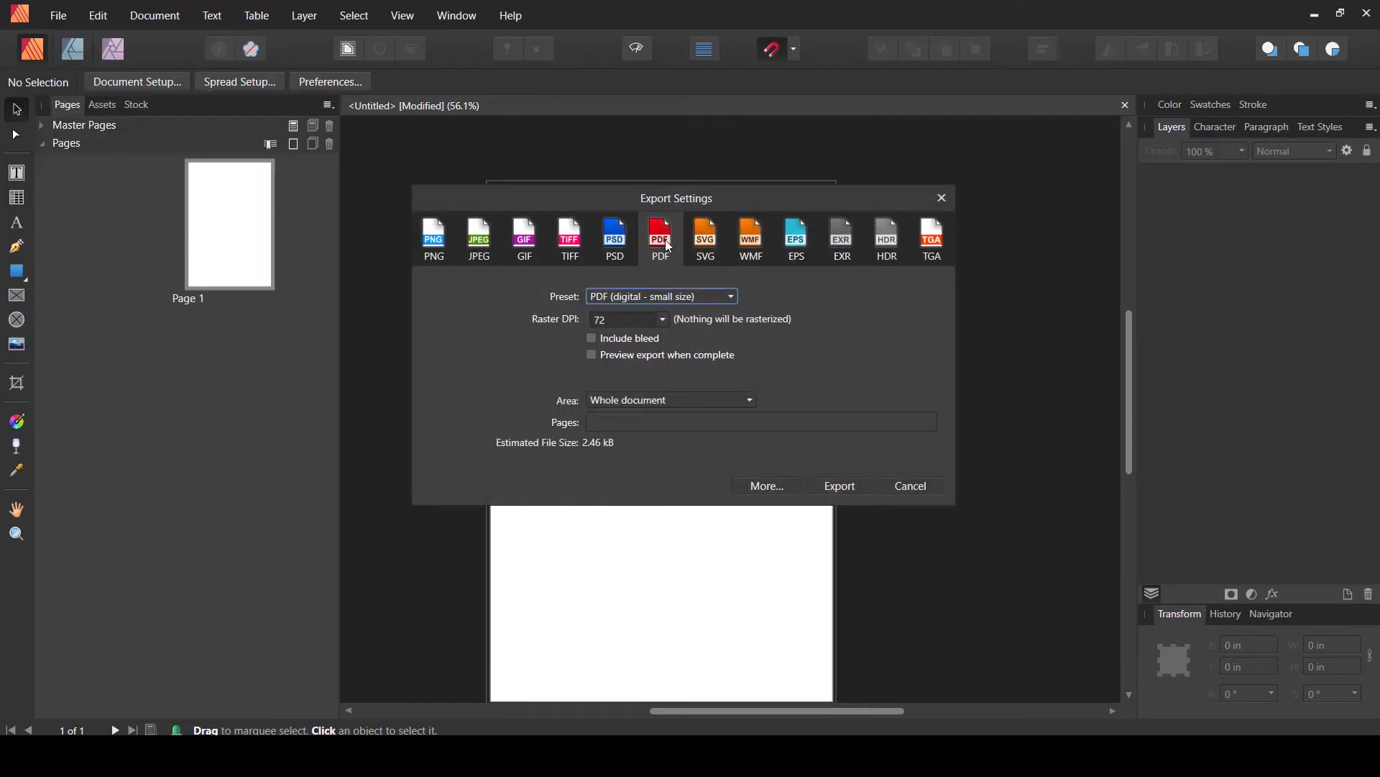
pyautogui.click(662, 321)
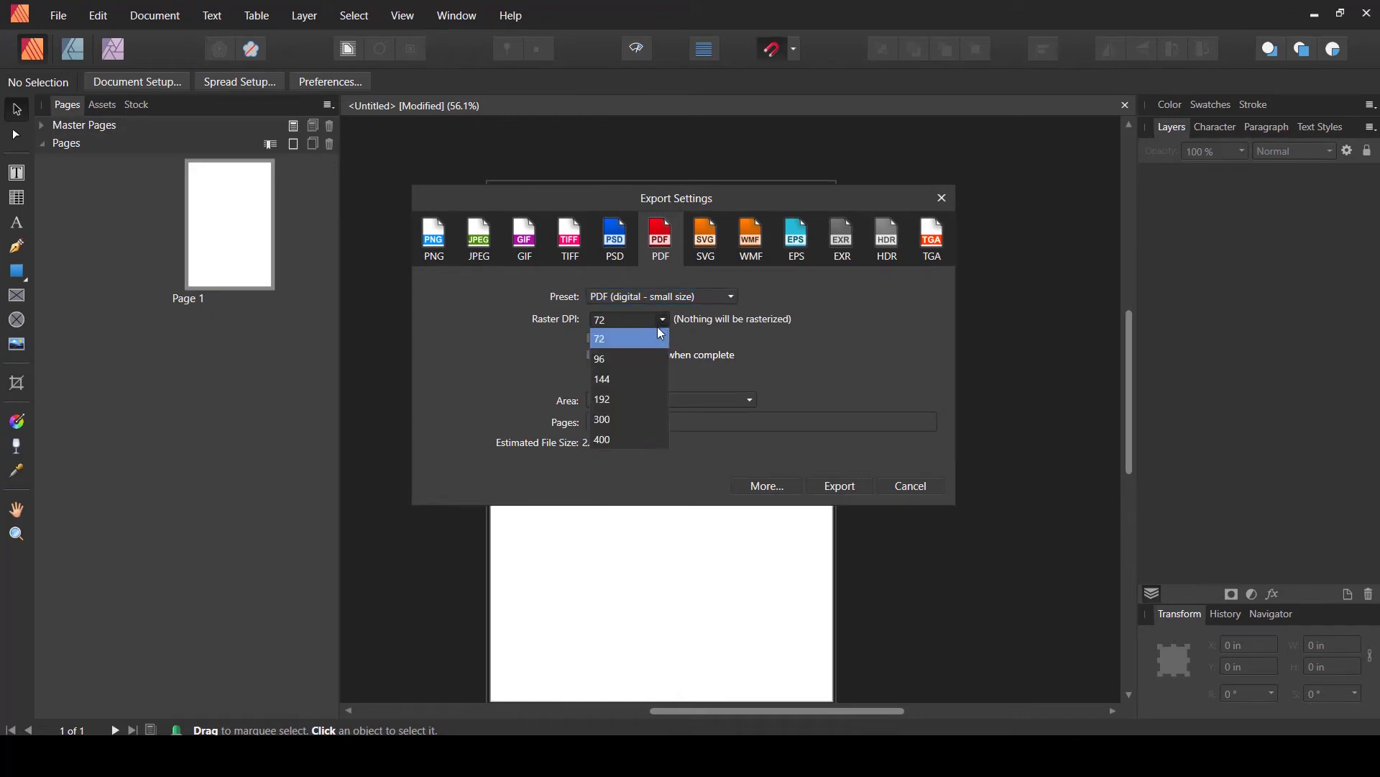
pyautogui.click(608, 417)
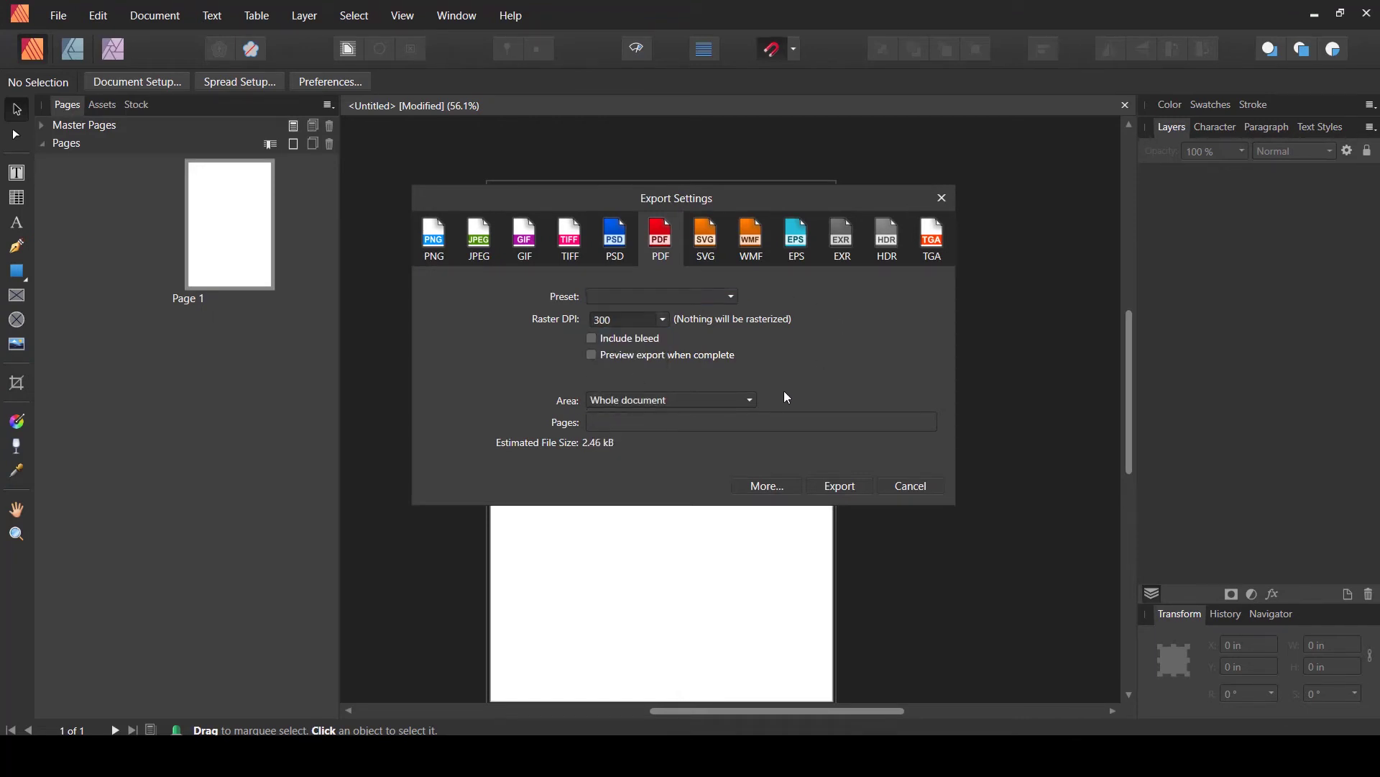
# Step: Include the bleed in the detailed PDF export settings and return to the main export options
pyautogui.click(763, 486)
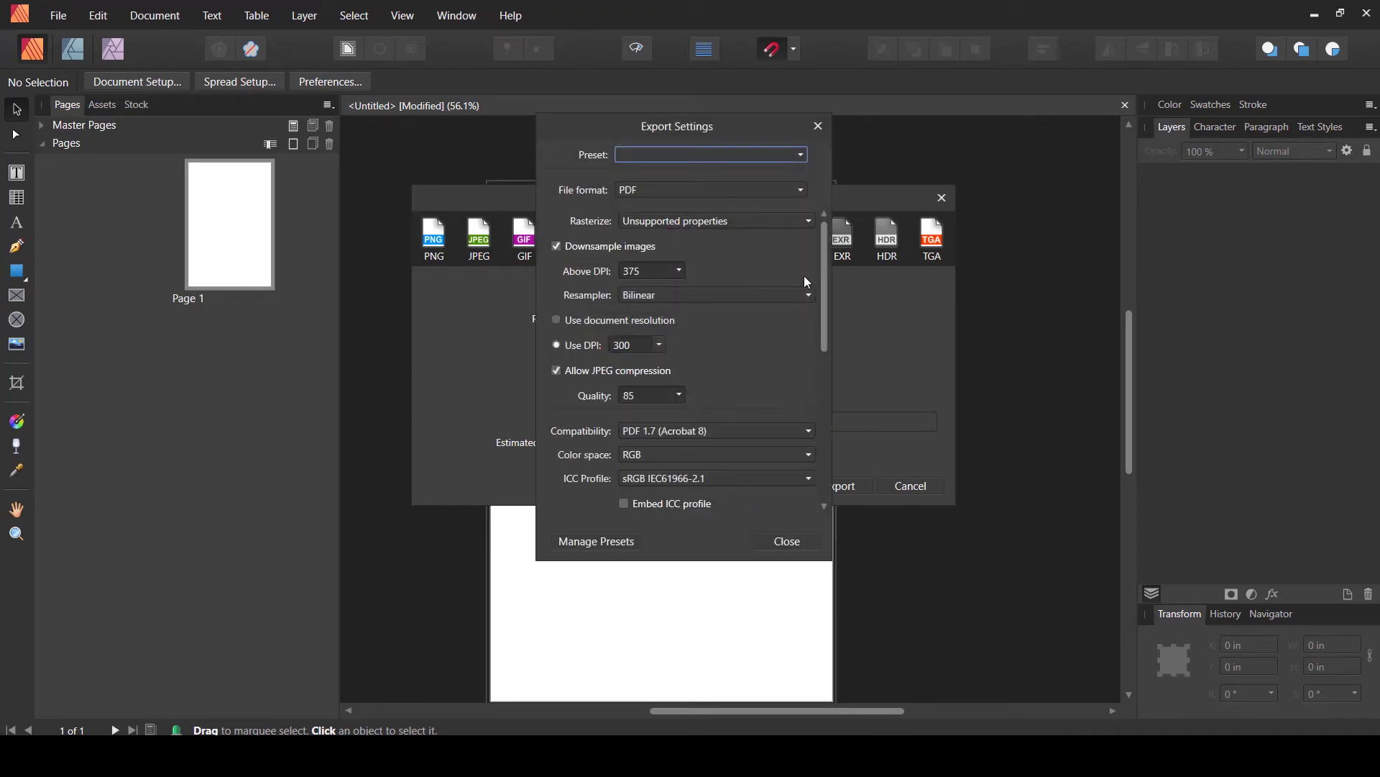
pyautogui.moveTo(822, 257); pyautogui.dragTo(821, 412)
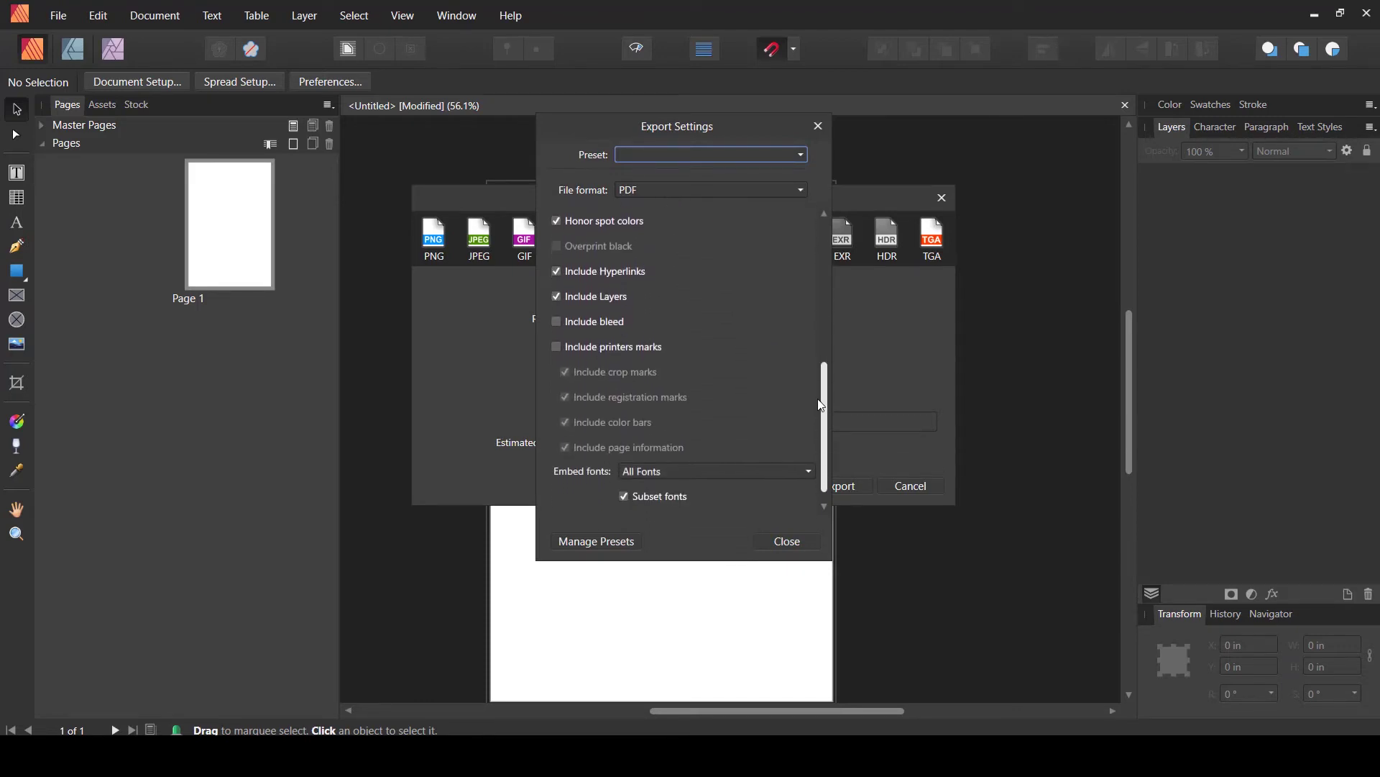
pyautogui.click(560, 315)
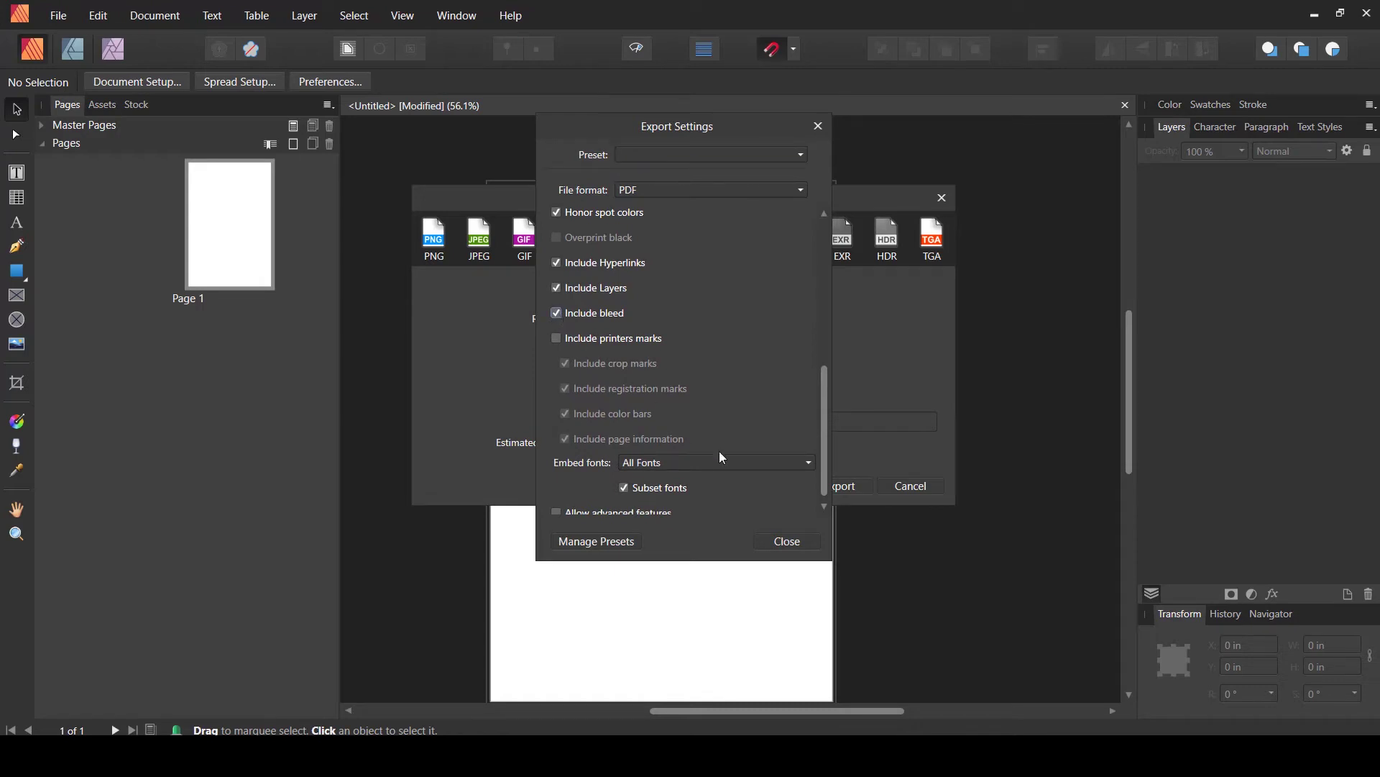
pyautogui.click(787, 542)
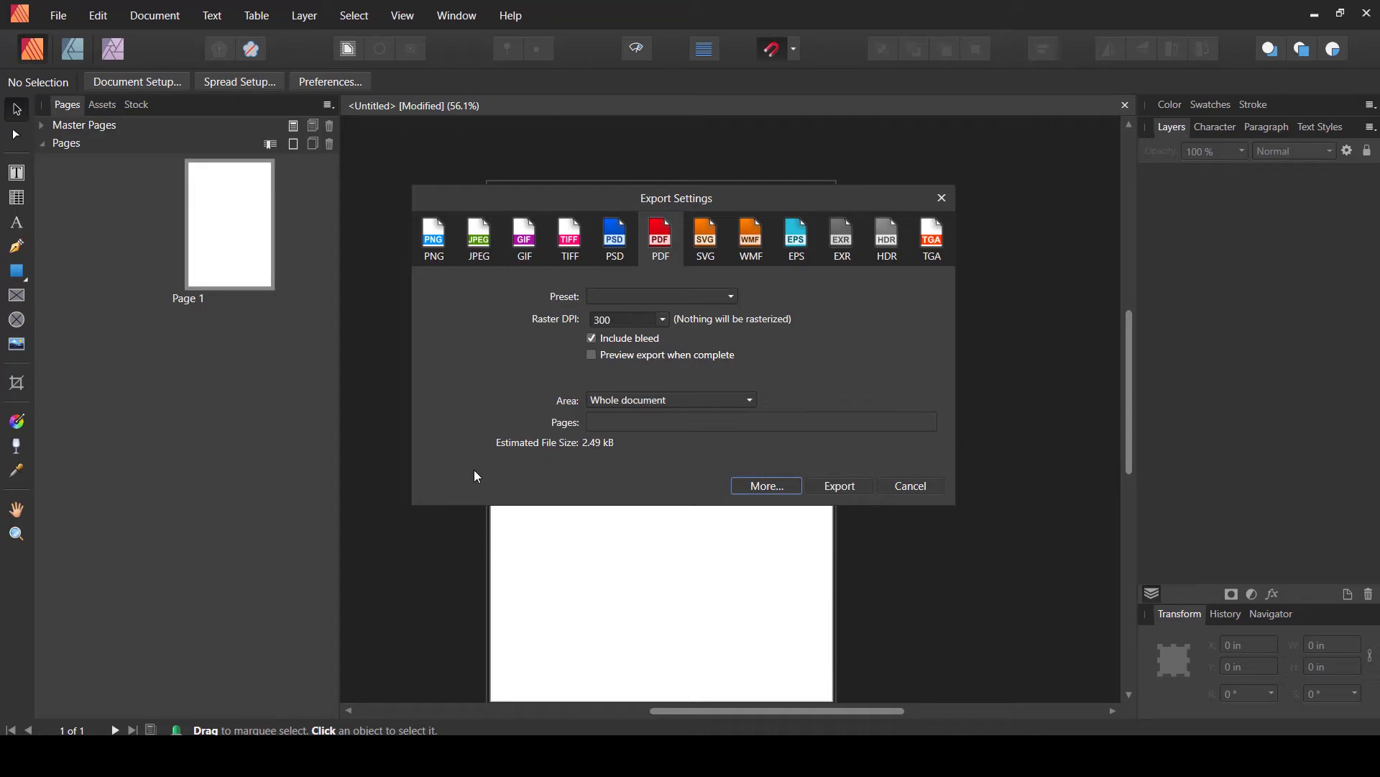
# Step: Cancel the PDF export and close the untitled document without saving
pyautogui.click(591, 339)
pyautogui.click(922, 485)
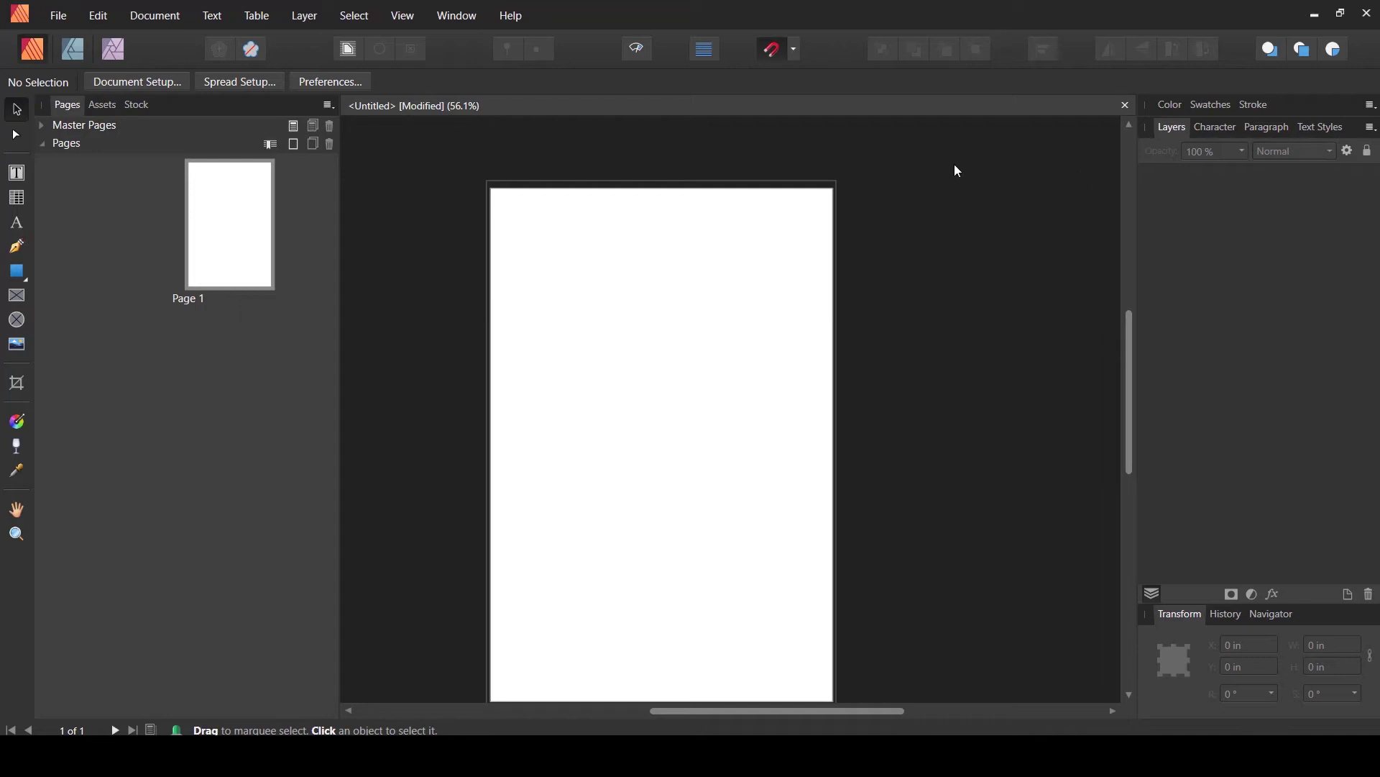
pyautogui.click(1126, 106)
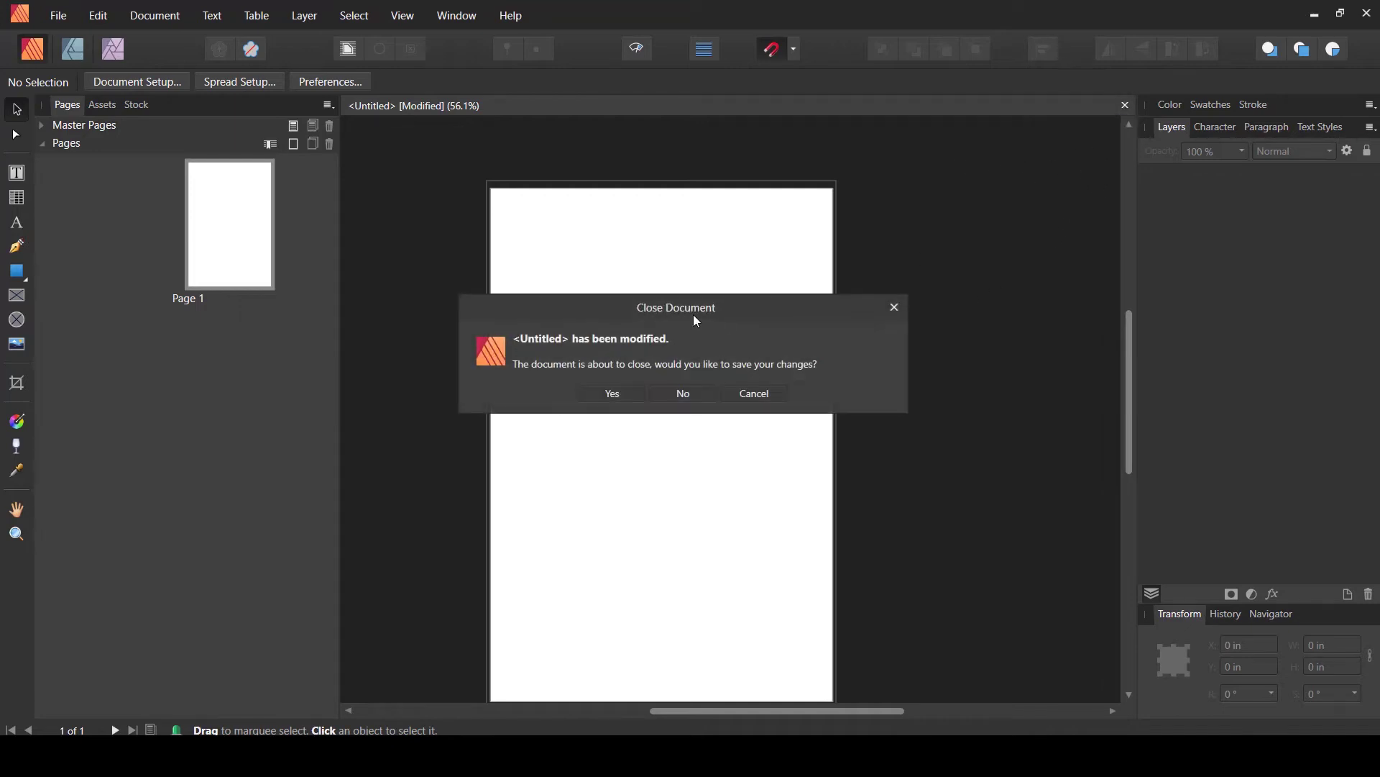
pyautogui.click(687, 394)
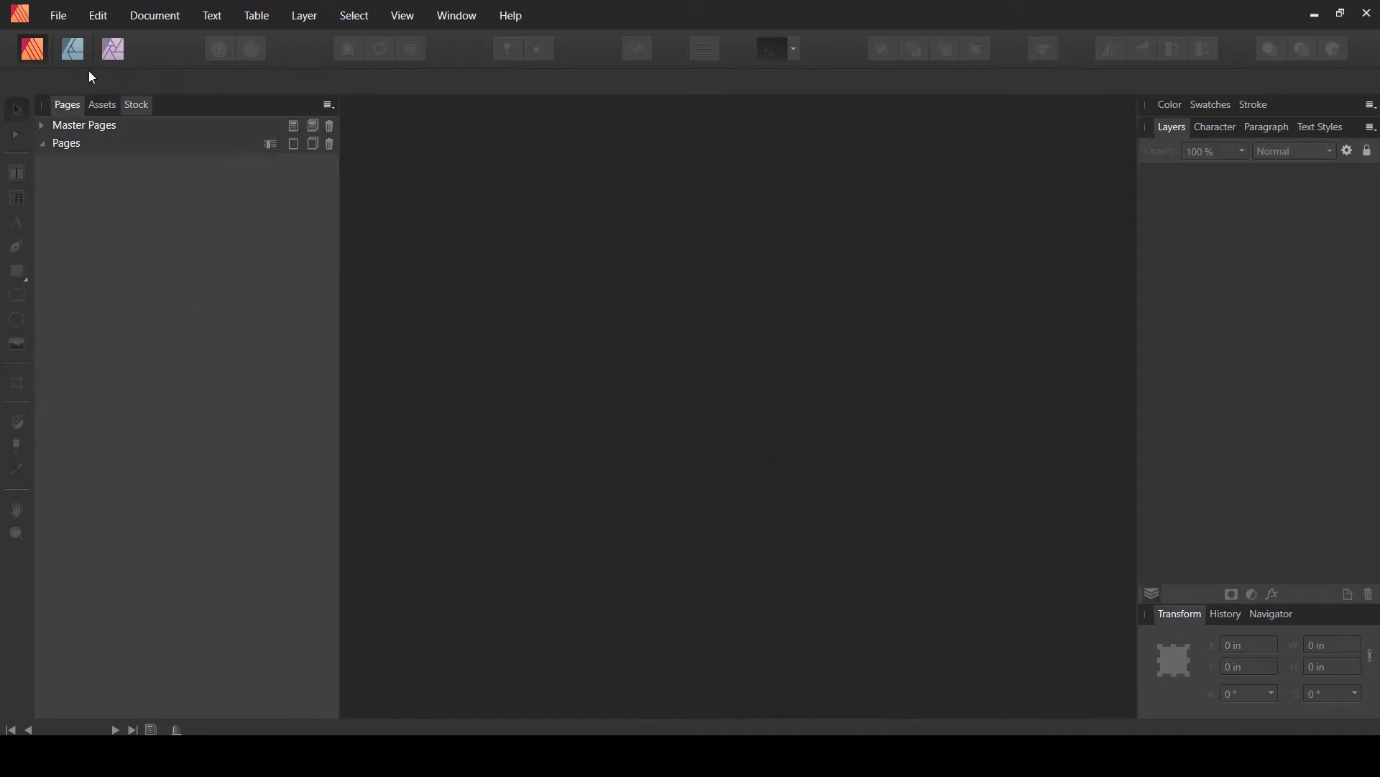
# Step: Start a new document in inches with a page width of 6 in and a page height of 9 in
pyautogui.click(58, 16)
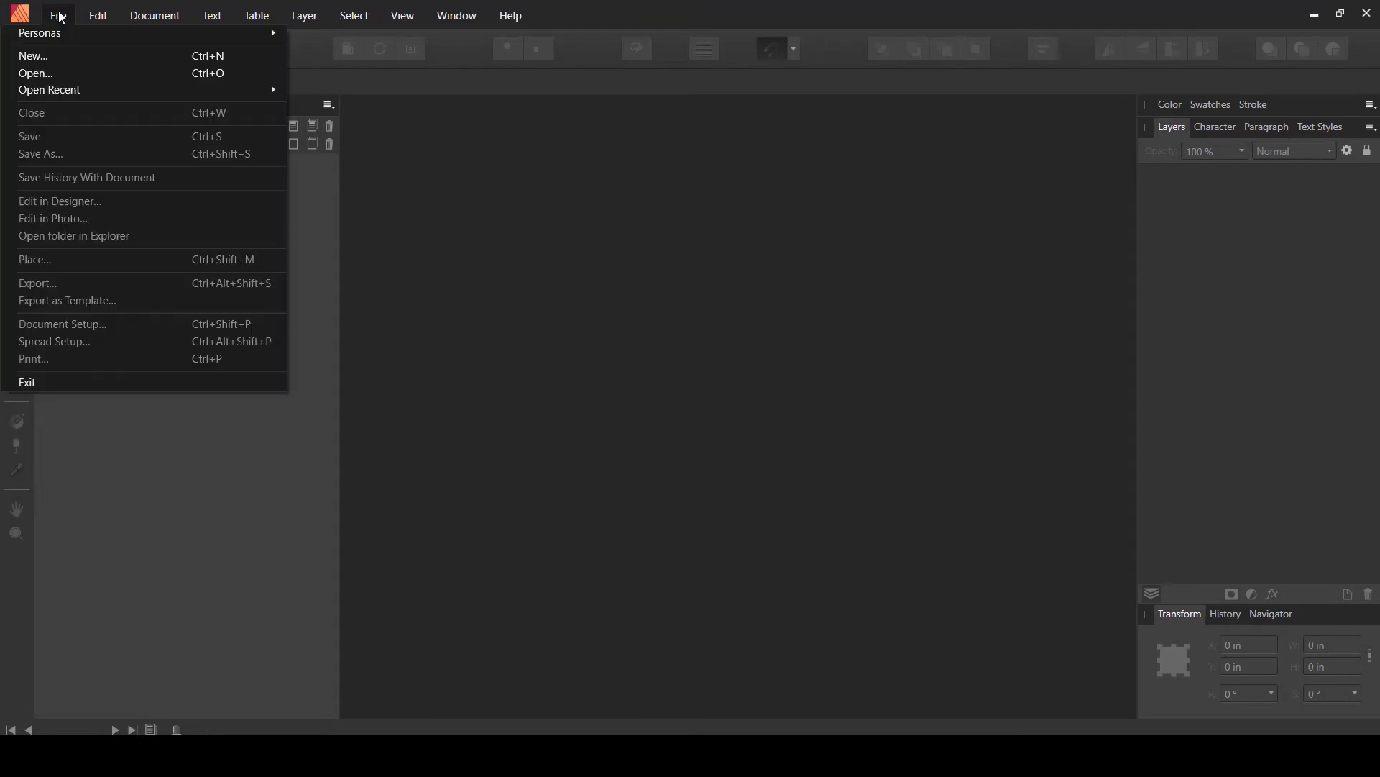
pyautogui.click(47, 56)
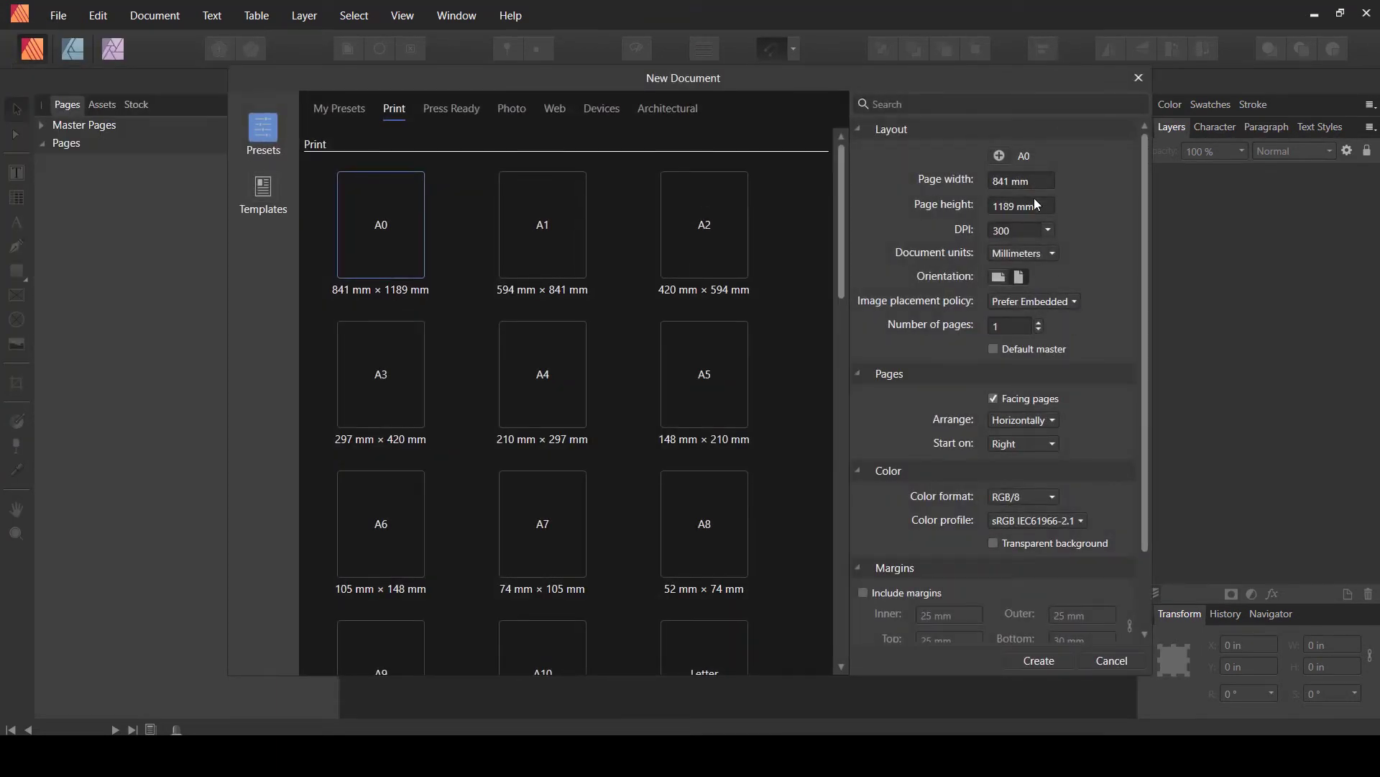
pyautogui.click(1056, 250)
pyautogui.click(1038, 253)
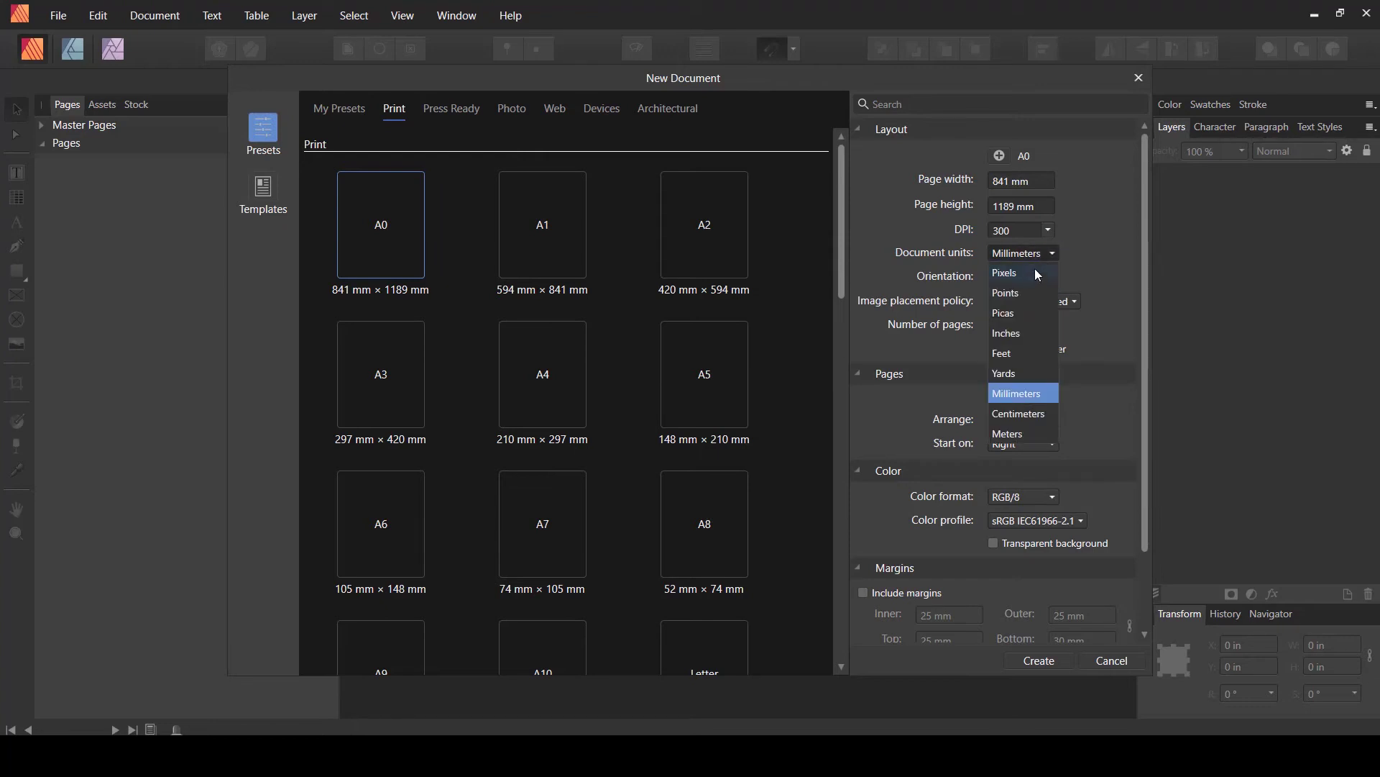
pyautogui.click(1012, 334)
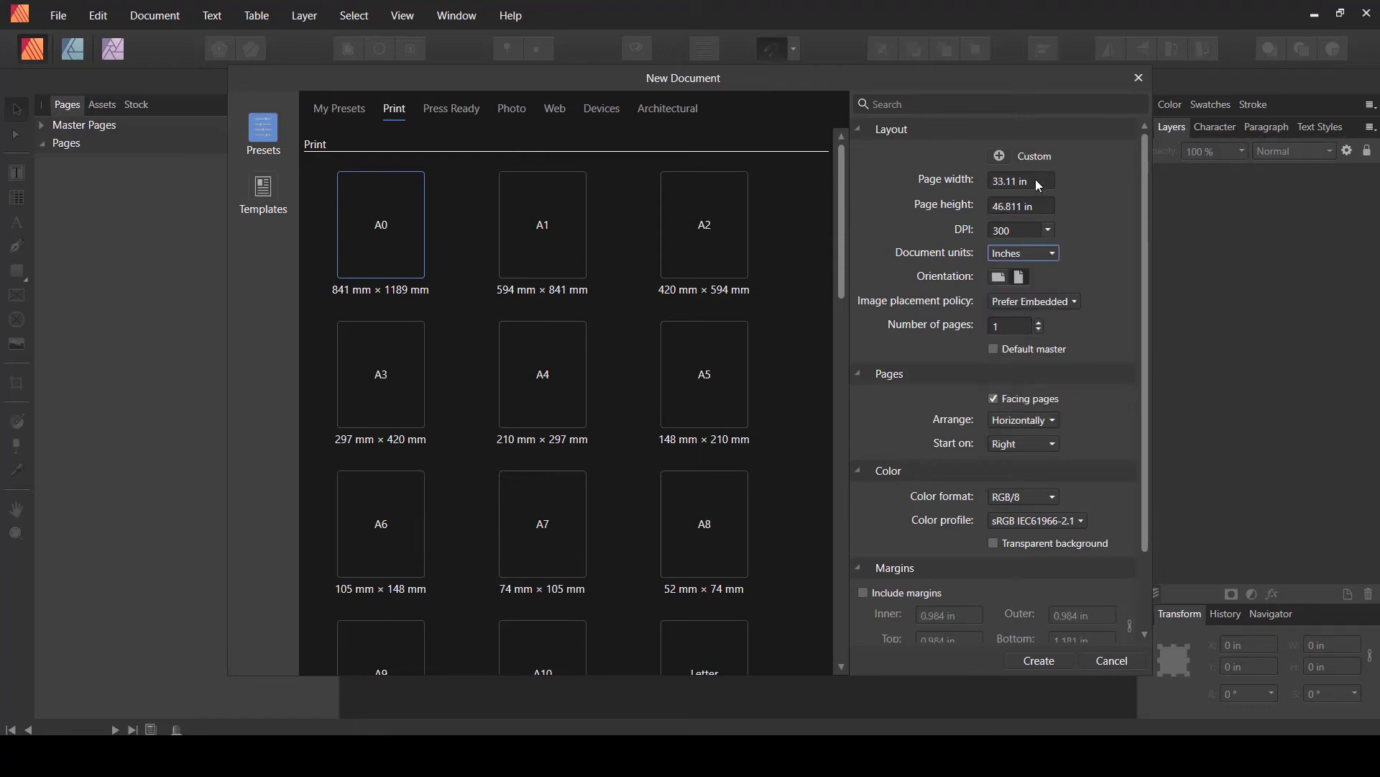
pyautogui.click(1035, 179)
pyautogui.write('6')
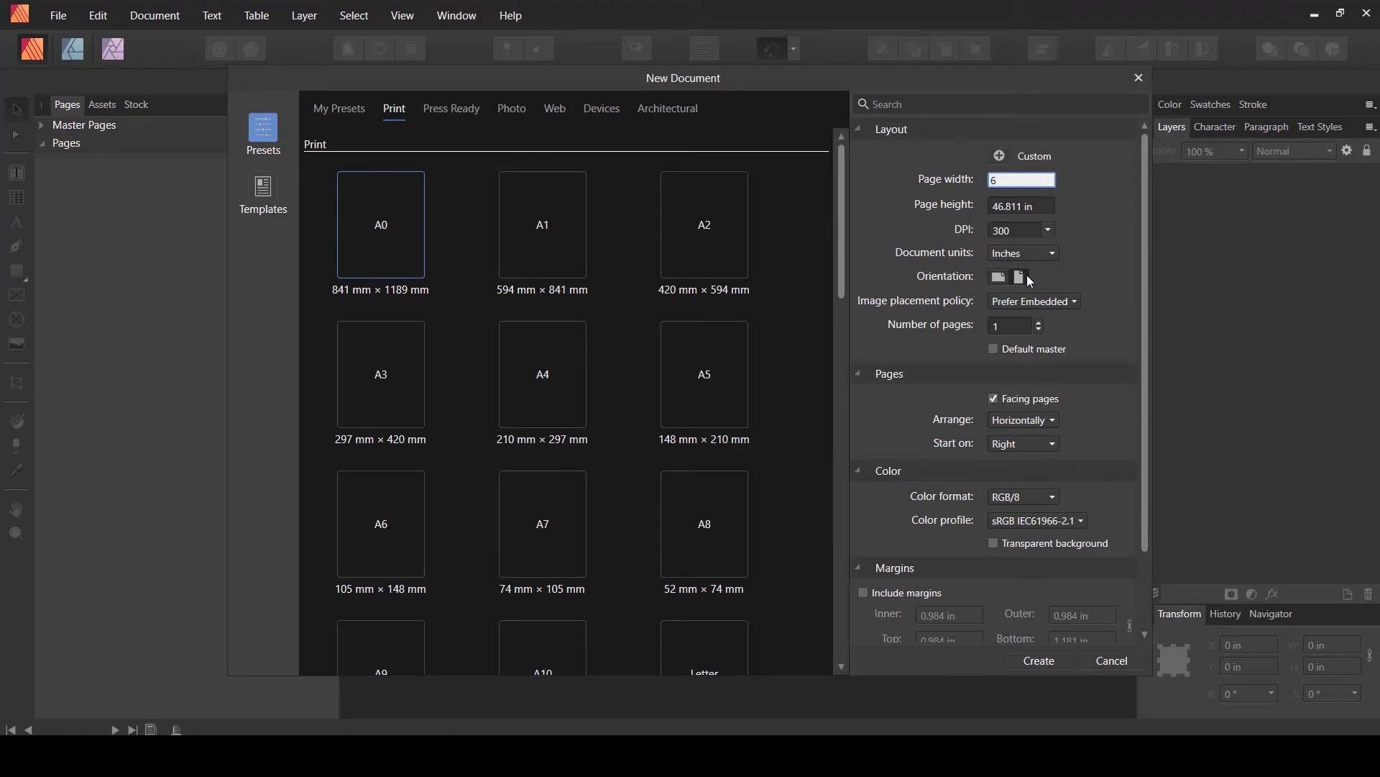
pyautogui.click(1045, 206)
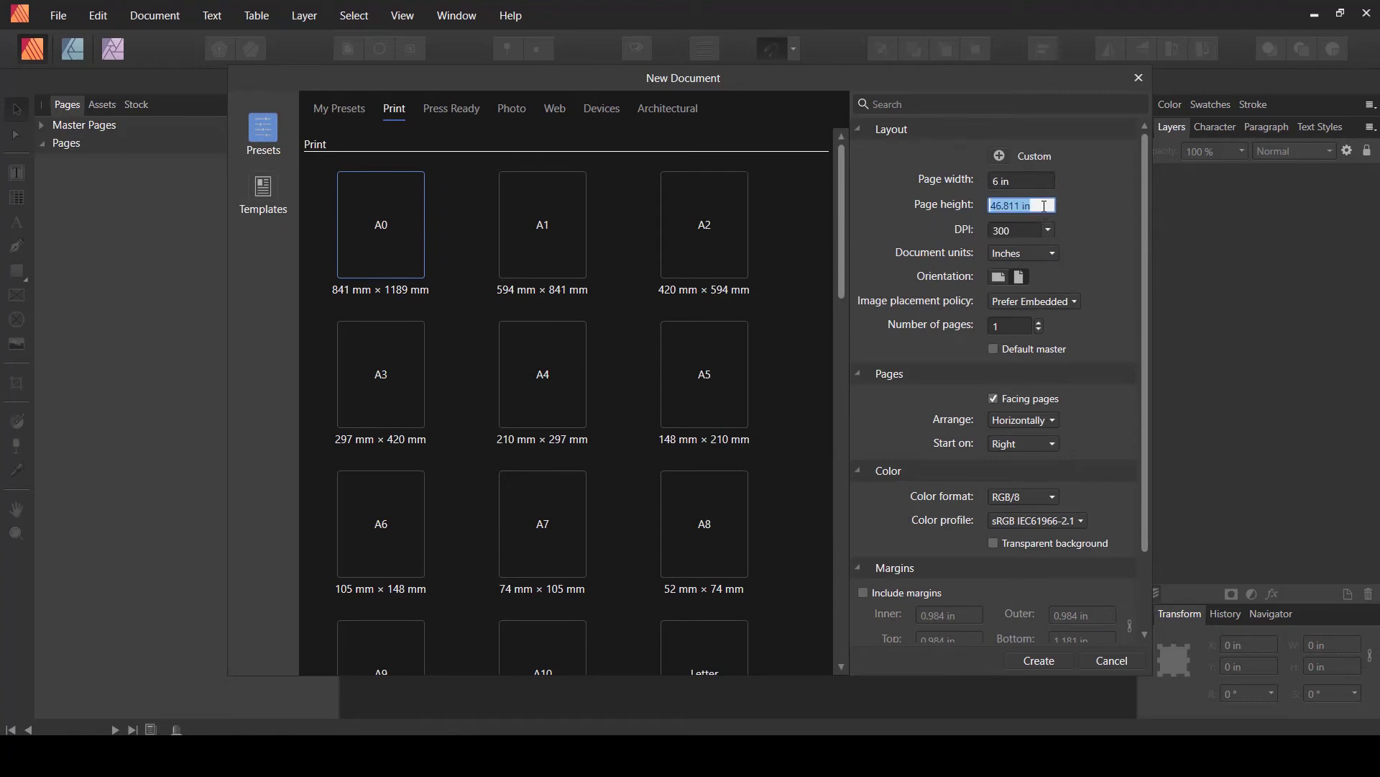
pyautogui.write('9')
# Step: Collapse the color, pages, bleed and margins settings of the new document
pyautogui.click(859, 470)
pyautogui.click(861, 375)
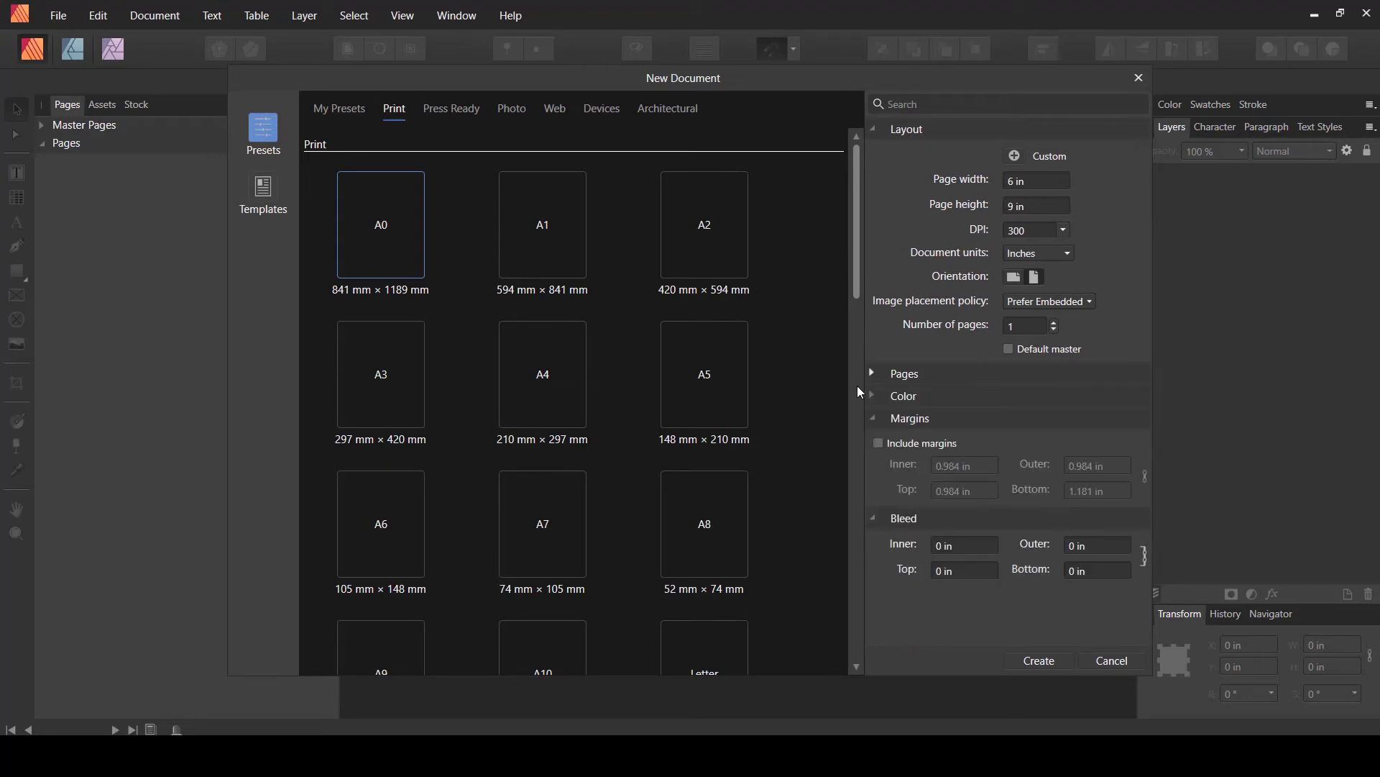
pyautogui.click(871, 517)
pyautogui.click(875, 419)
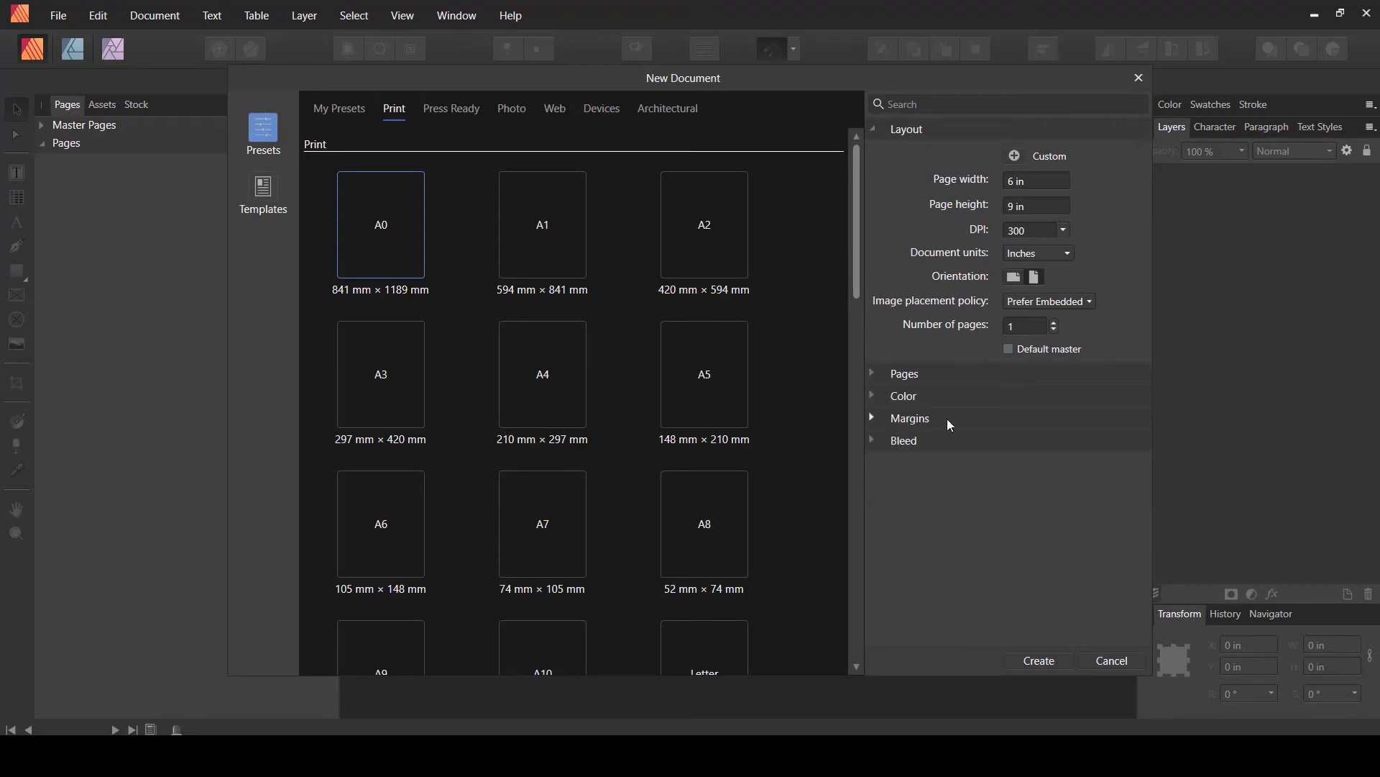
# Step: Add the bleed to the page width by setting it to 6+.125 in
pyautogui.click(1047, 208)
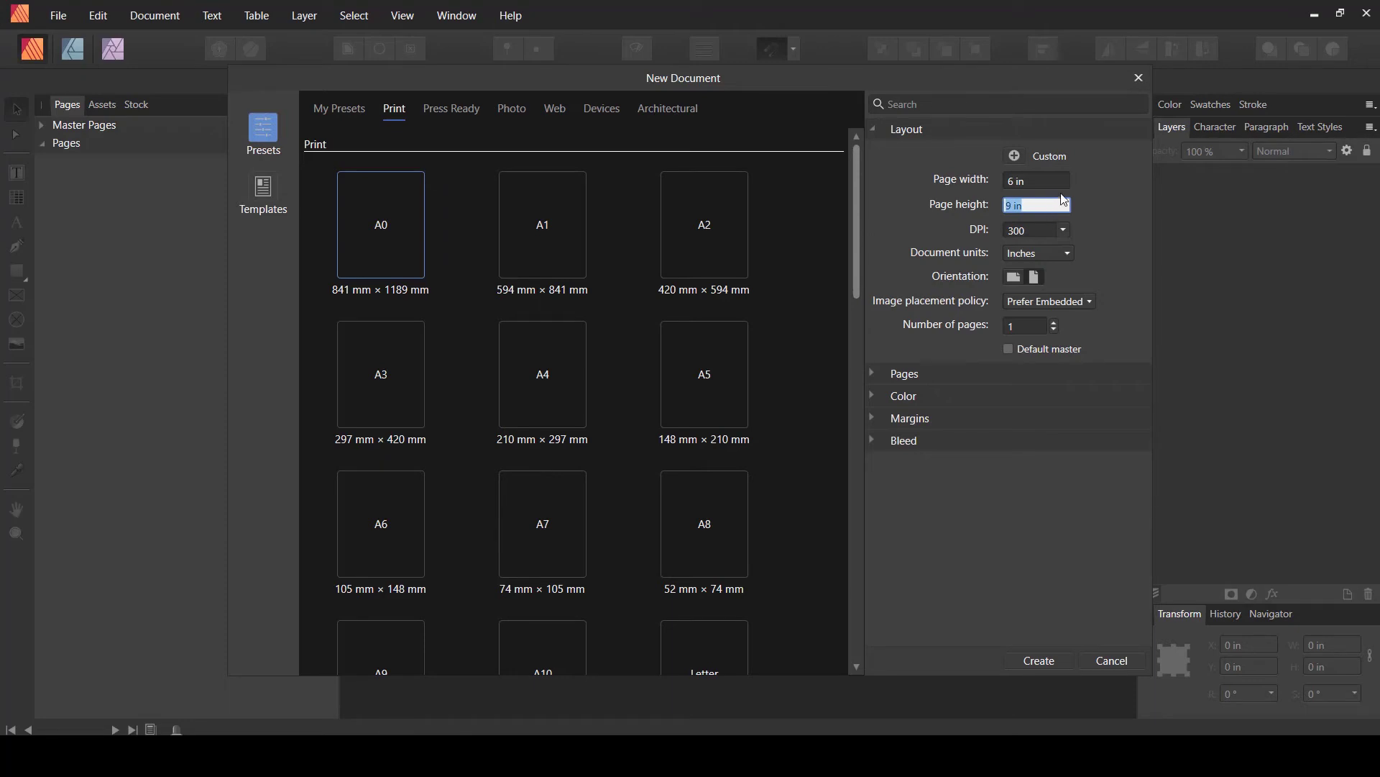
pyautogui.click(1054, 179)
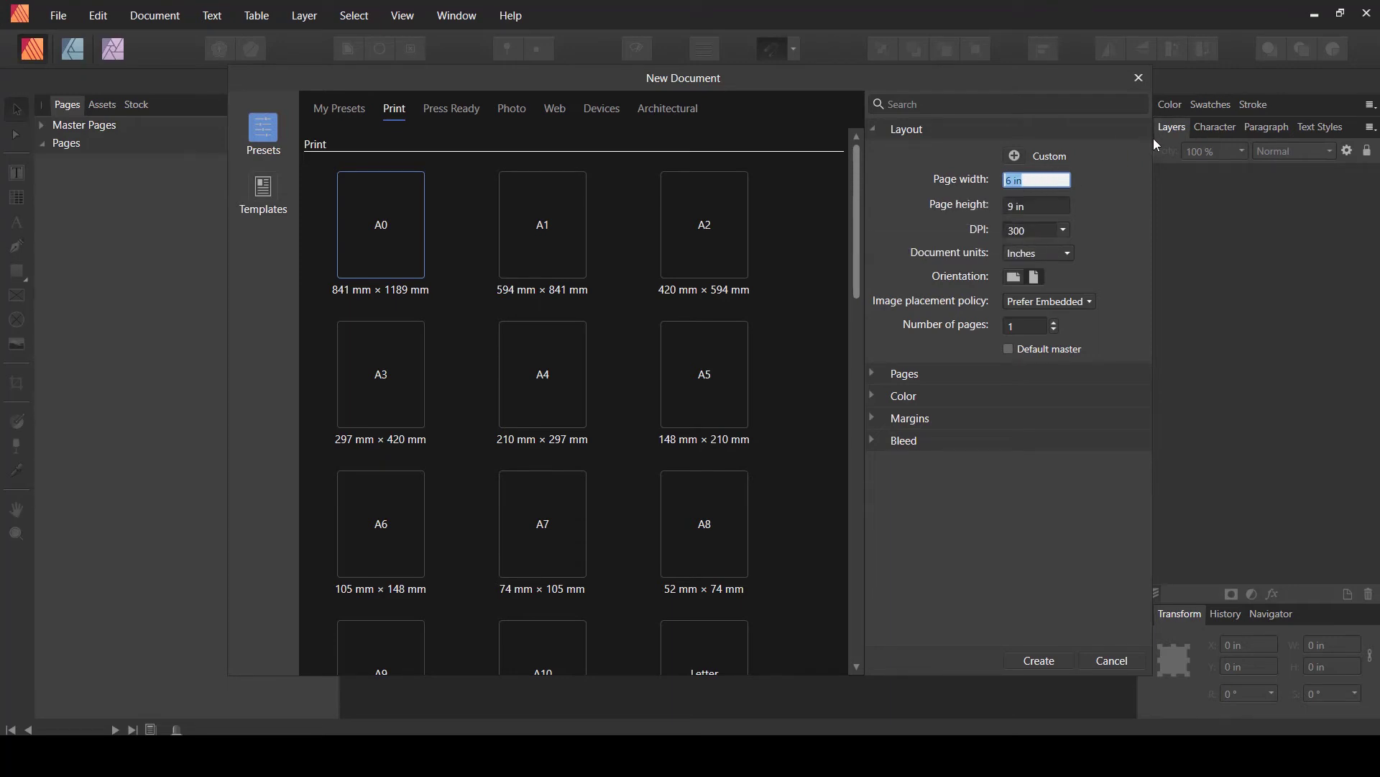
pyautogui.write('6')
pyautogui.write('+')
pyautogui.write('.12')
pyautogui.write('5')
# Step: Set the page height to 9+.125+.125 in to include both bleed edges, and create the document
pyautogui.click(1054, 204)
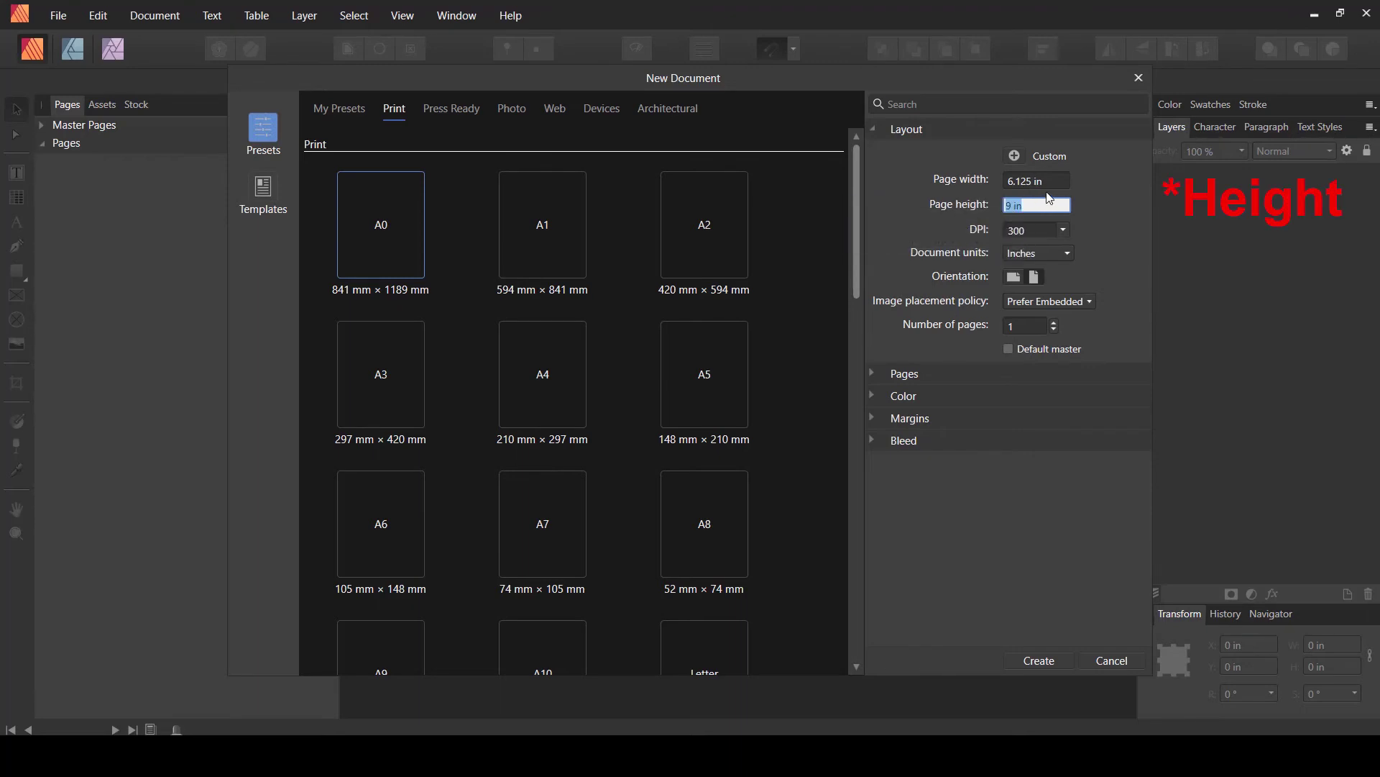
pyautogui.write('9+/125')
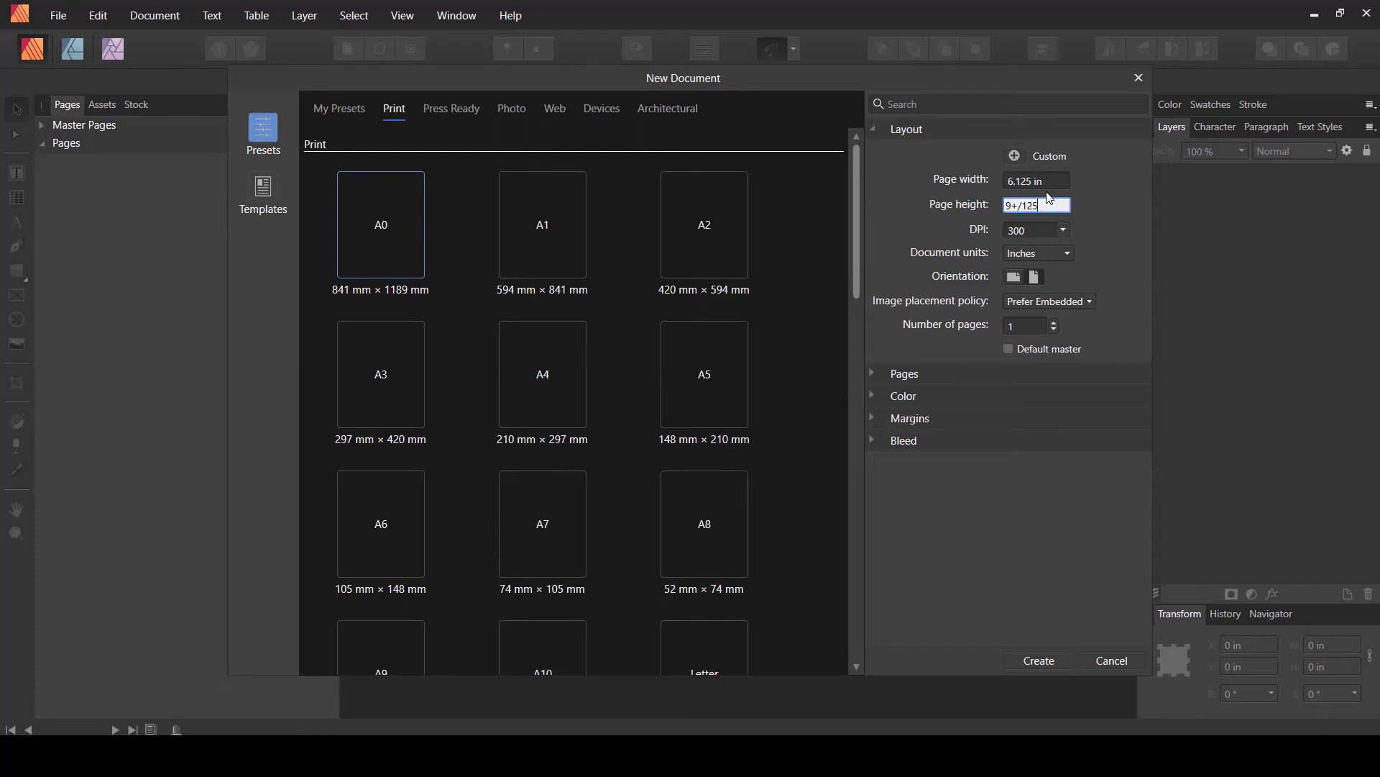
pyautogui.press('BackSpace')
pyautogui.press('BackSpace')
pyautogui.press('BackSpace')
pyautogui.press('BackSpace')
pyautogui.write('.125')
pyautogui.write('125')
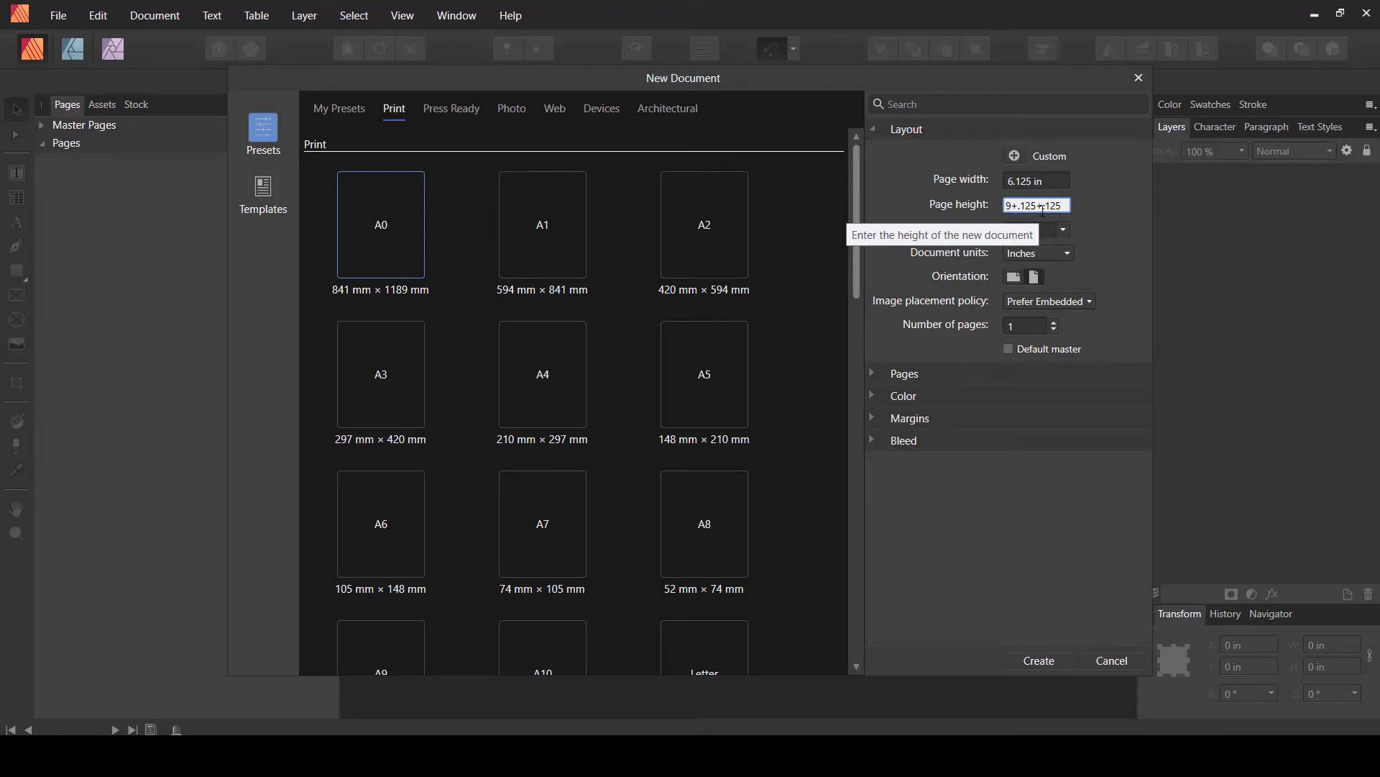
pyautogui.press('Return')
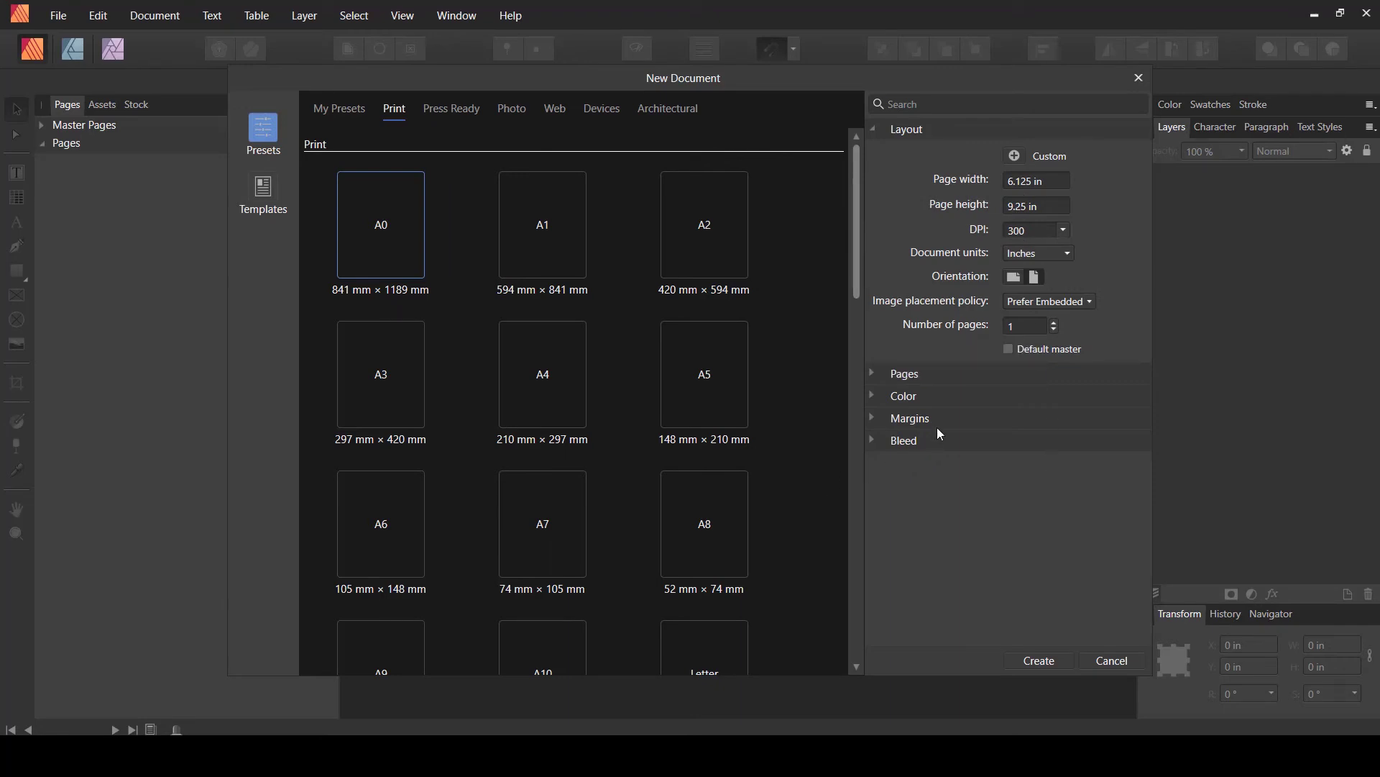
pyautogui.click(1036, 663)
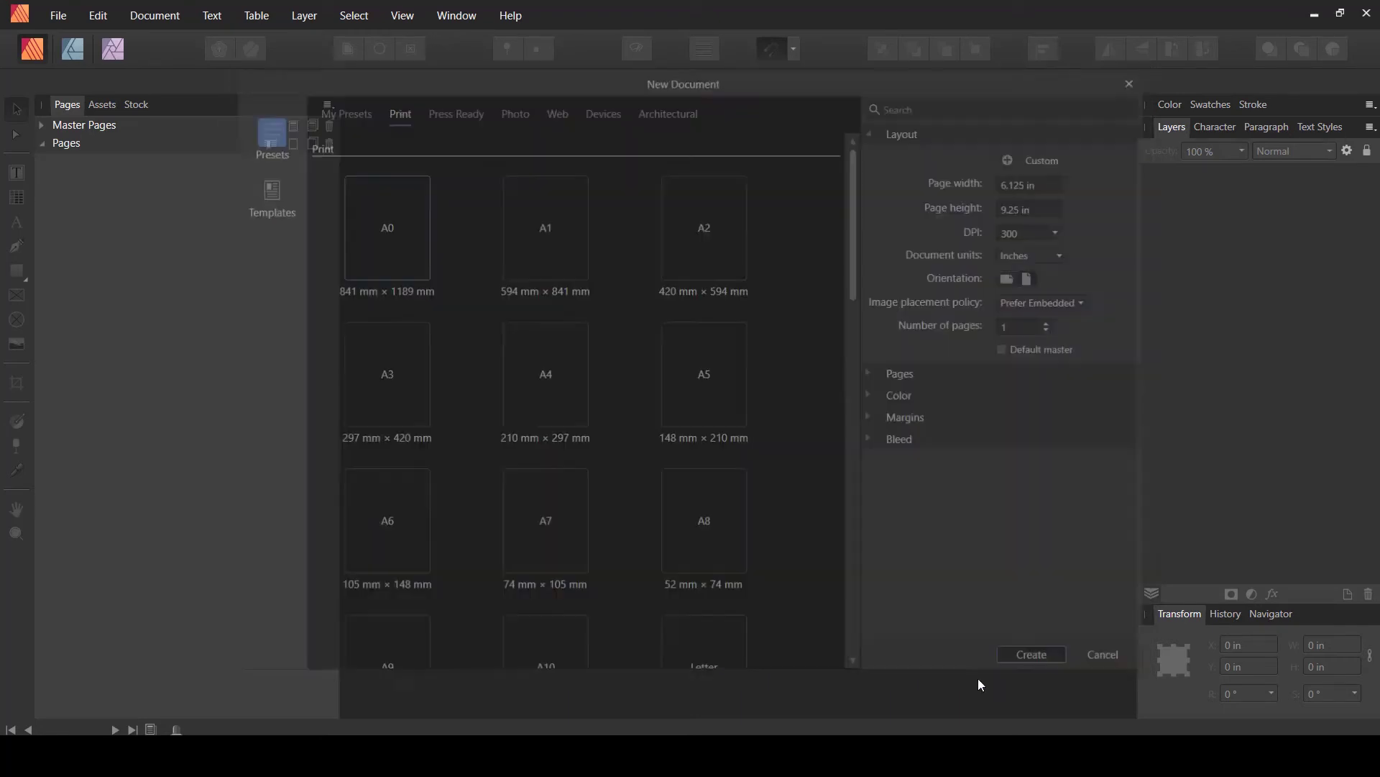
# Step: Check the bleed option in the PDF export settings of the new document and cancel the export
pyautogui.click(58, 15)
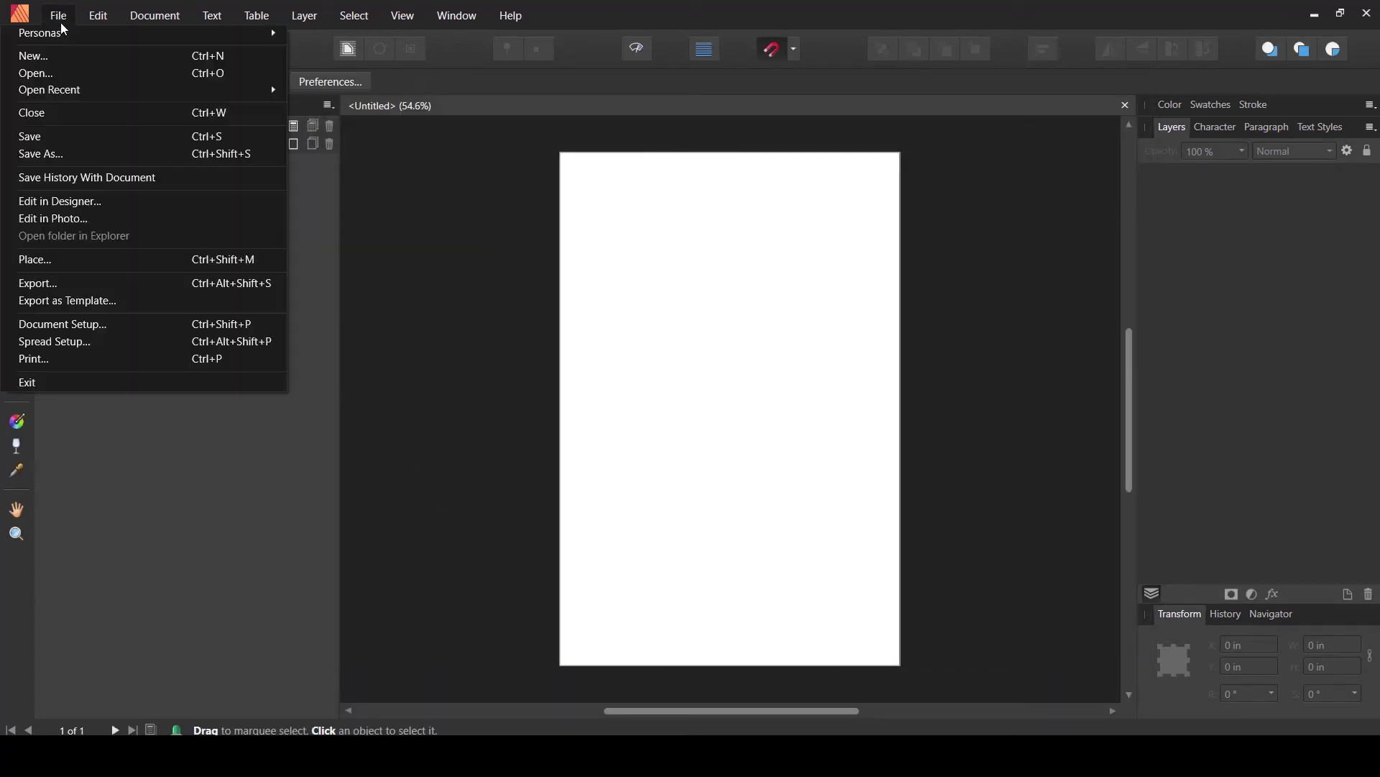
pyautogui.click(51, 281)
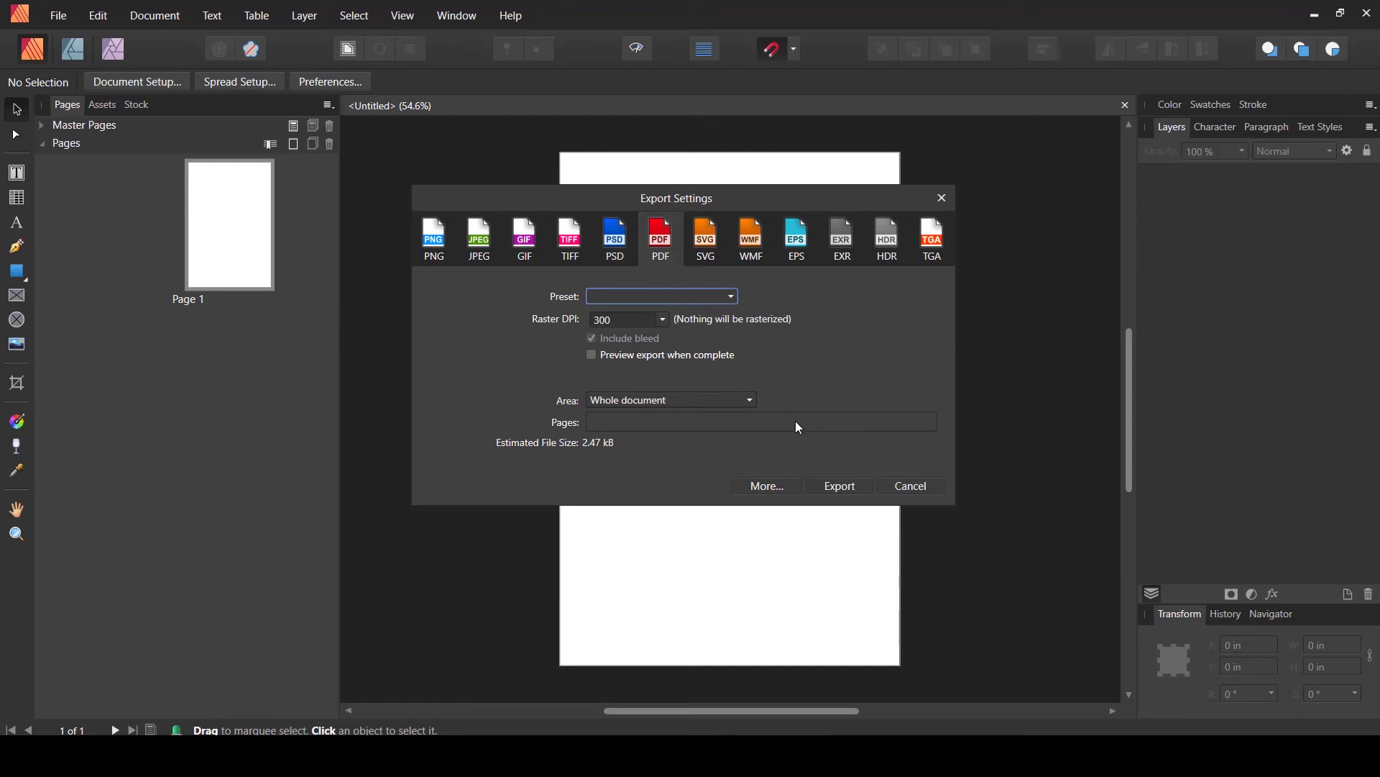
pyautogui.click(918, 483)
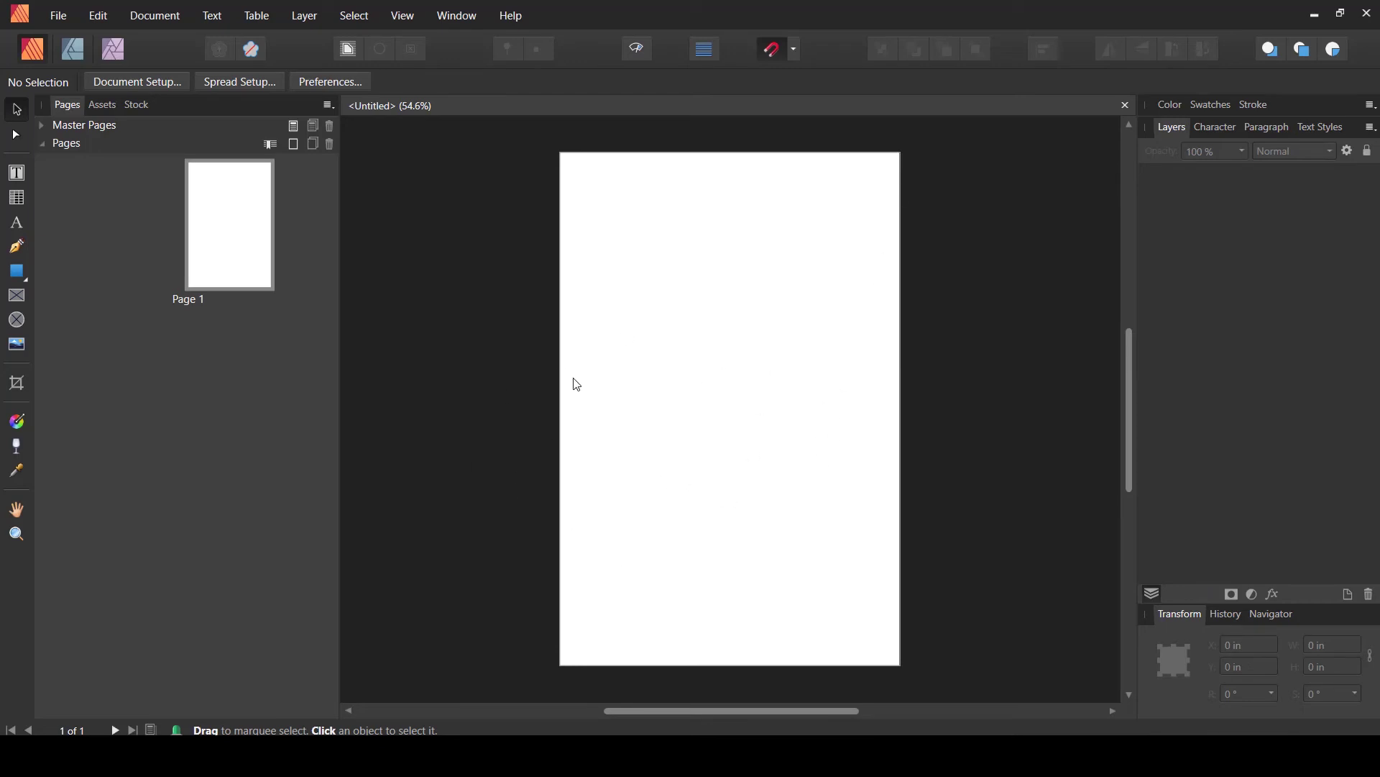
# Step: Close the current document and create a new one in inches, 6 in wide and 9 in high
pyautogui.click(1127, 107)
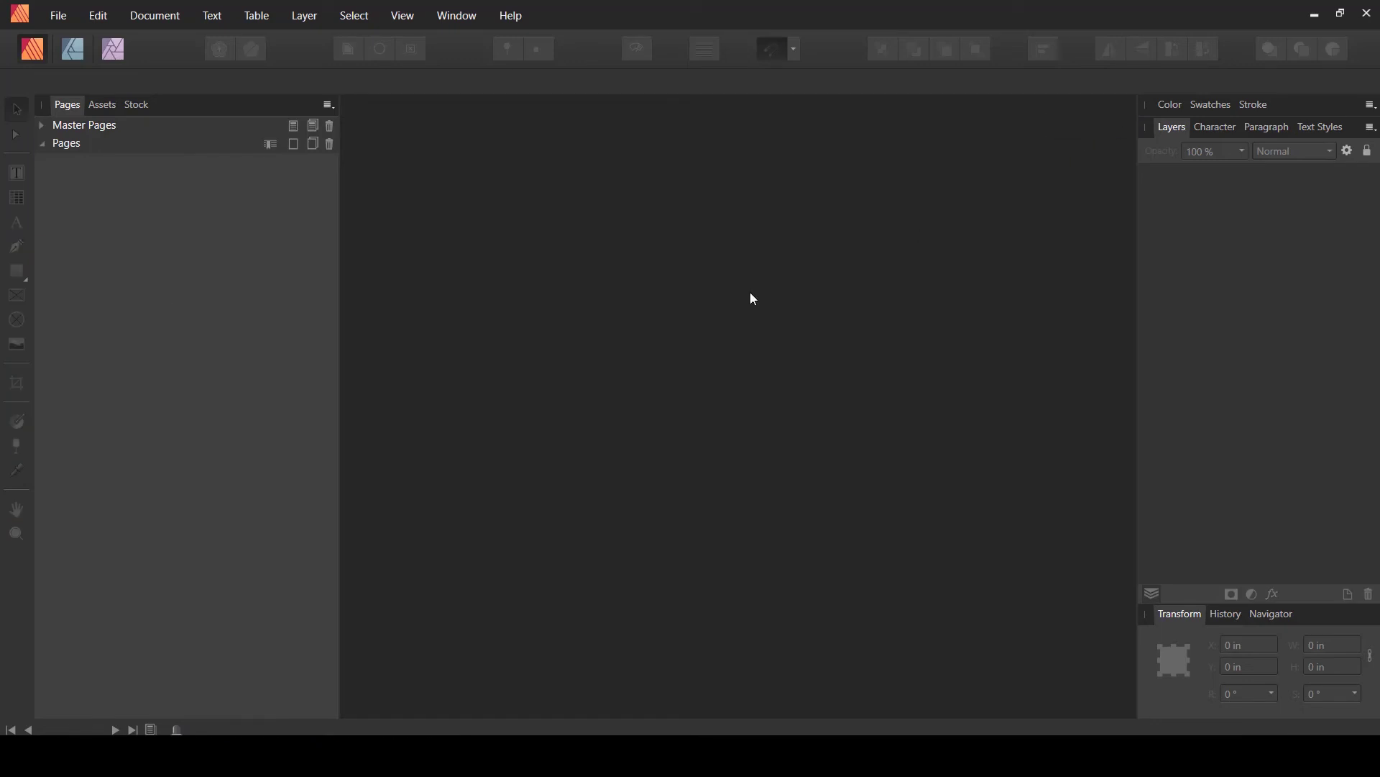
pyautogui.click(58, 15)
pyautogui.click(53, 57)
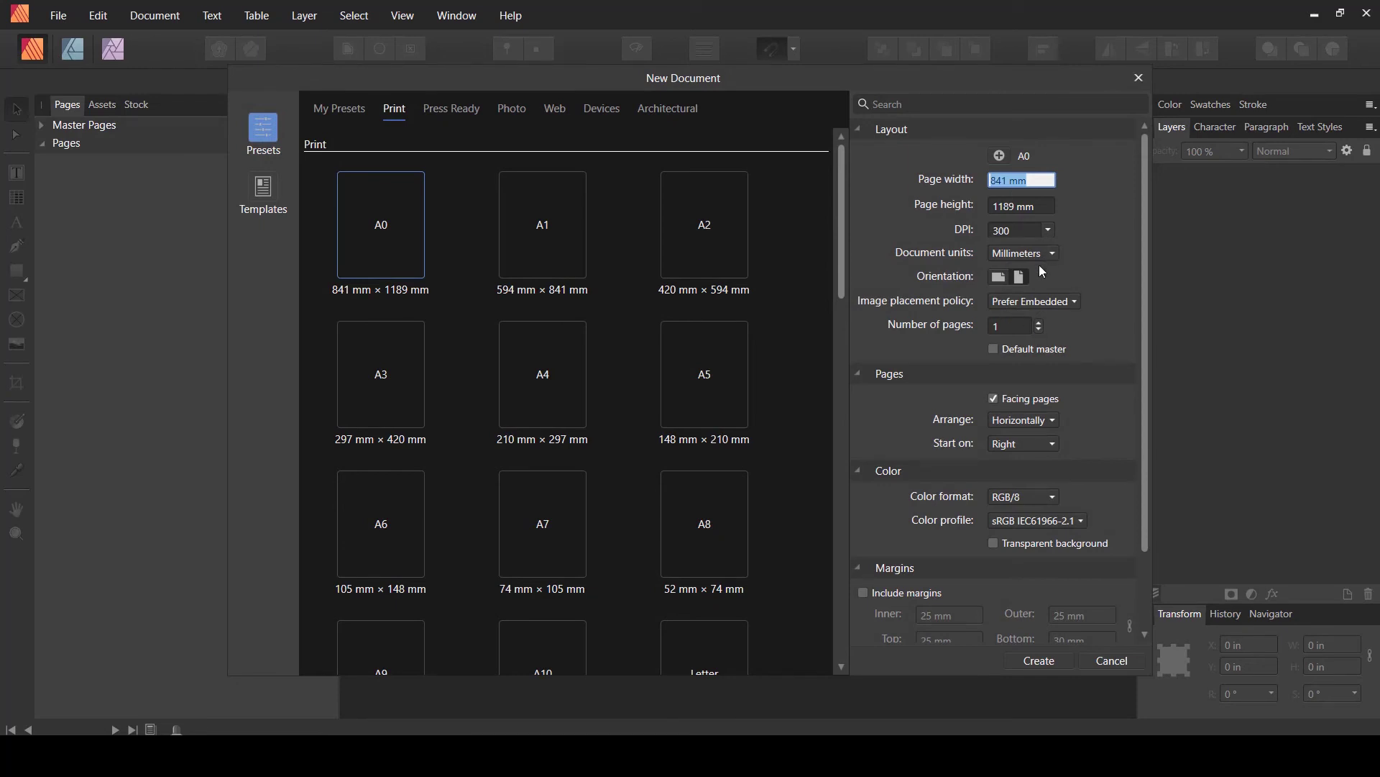
pyautogui.click(1039, 254)
pyautogui.click(1023, 181)
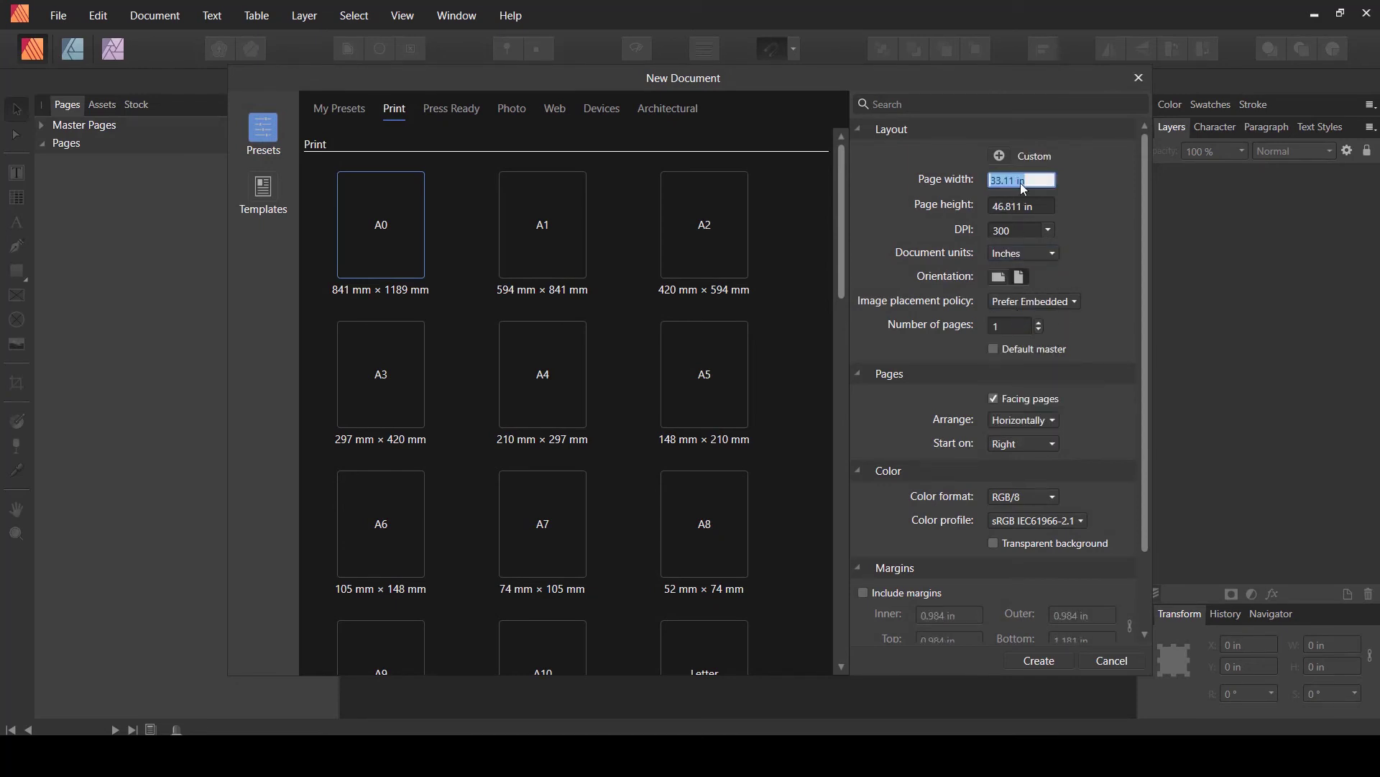
pyautogui.write('6')
pyautogui.press('Return')
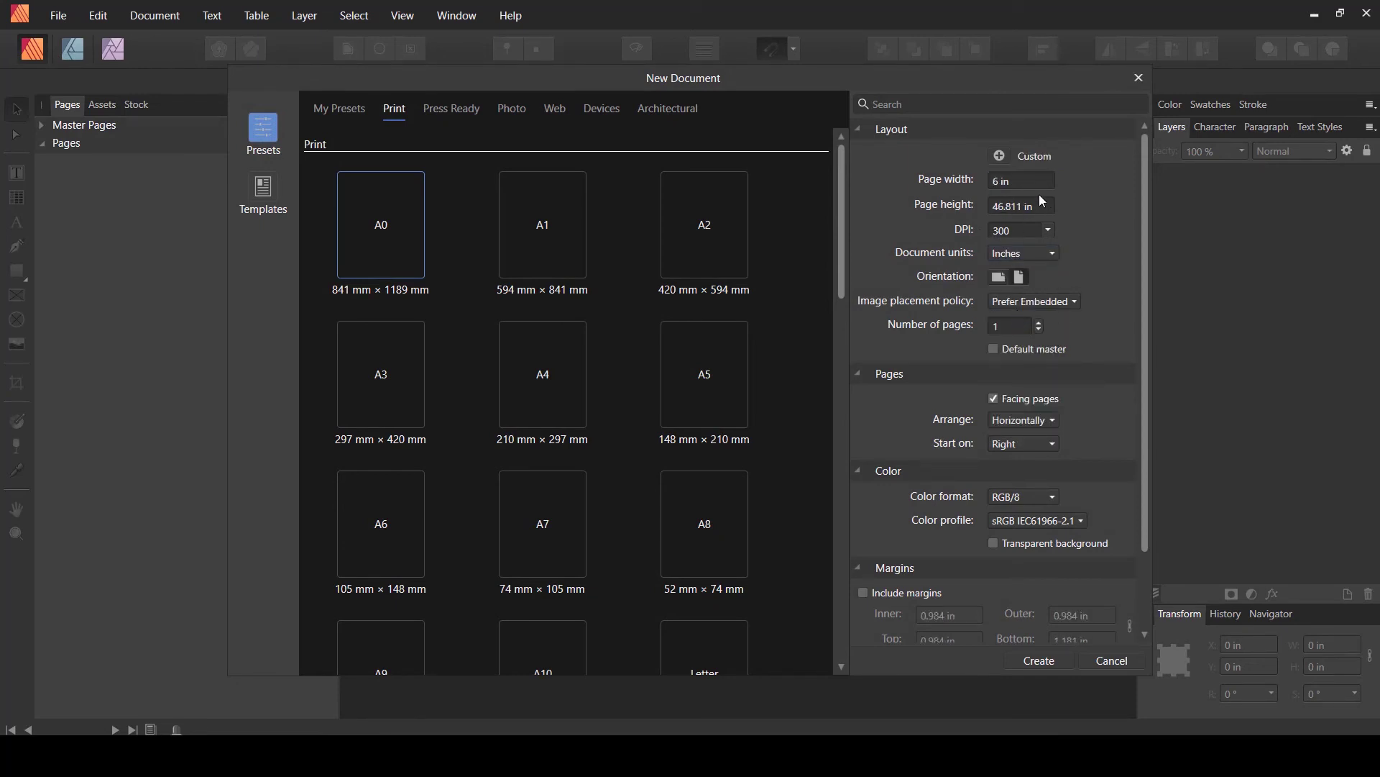
pyautogui.click(1048, 207)
pyautogui.write('9')
pyautogui.click(1042, 661)
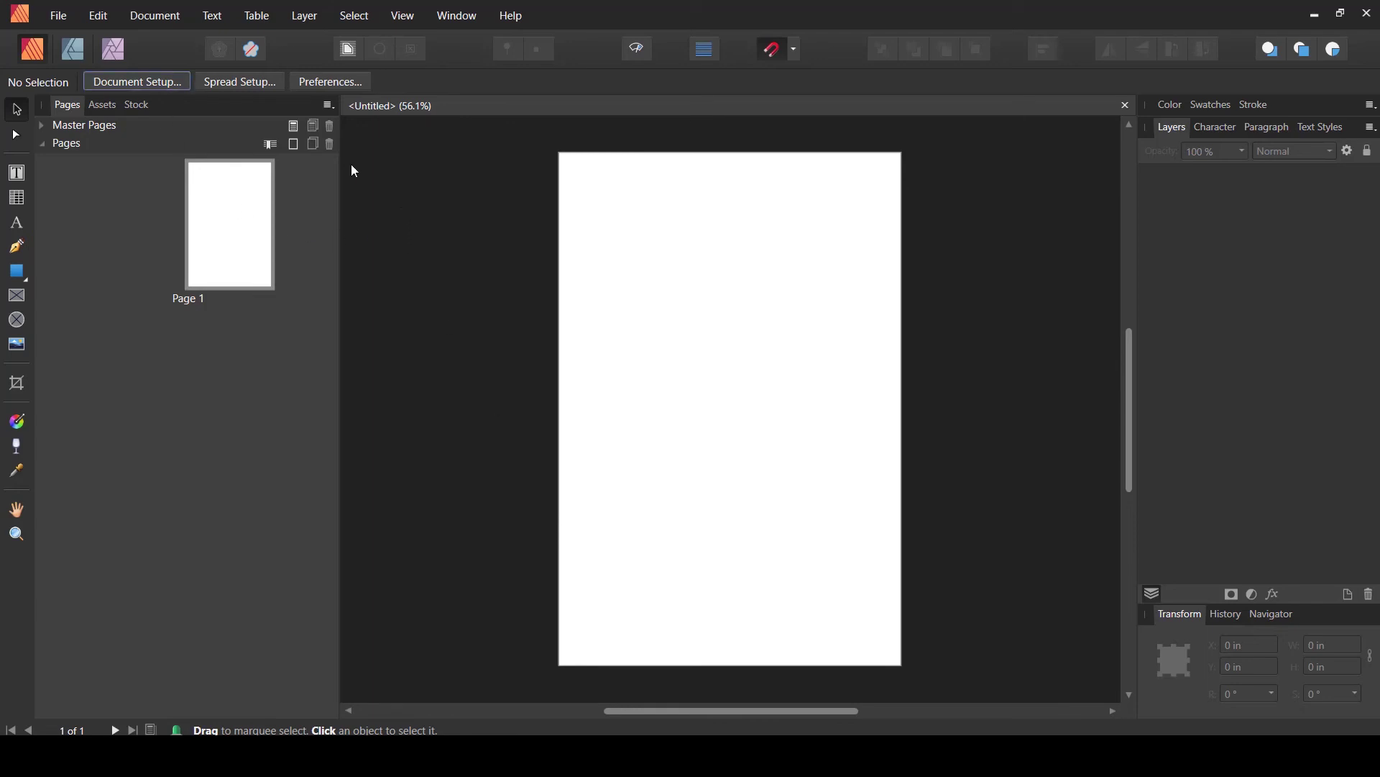
# Step: Review the layout, color and bleed options in the document setup and cancel without applying changes
pyautogui.click(140, 81)
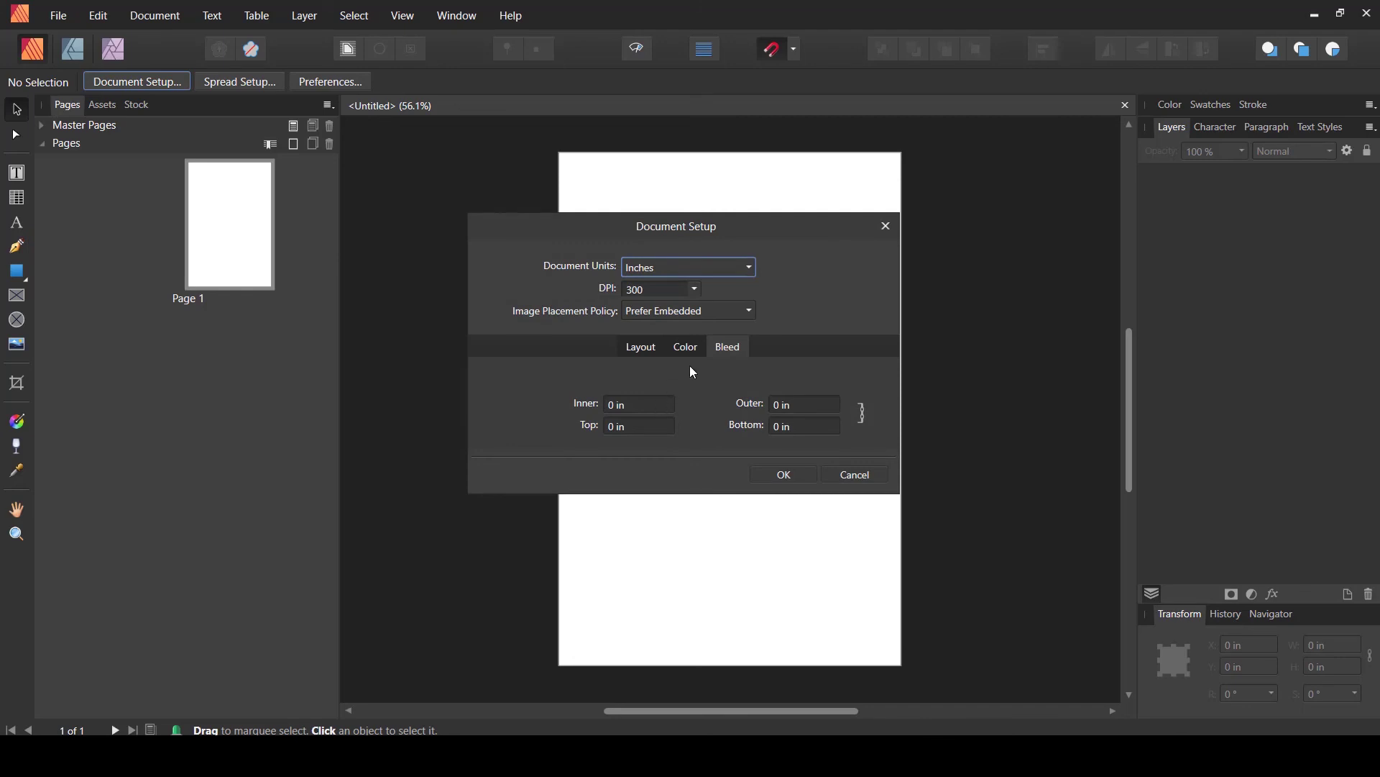
pyautogui.click(637, 350)
pyautogui.click(687, 348)
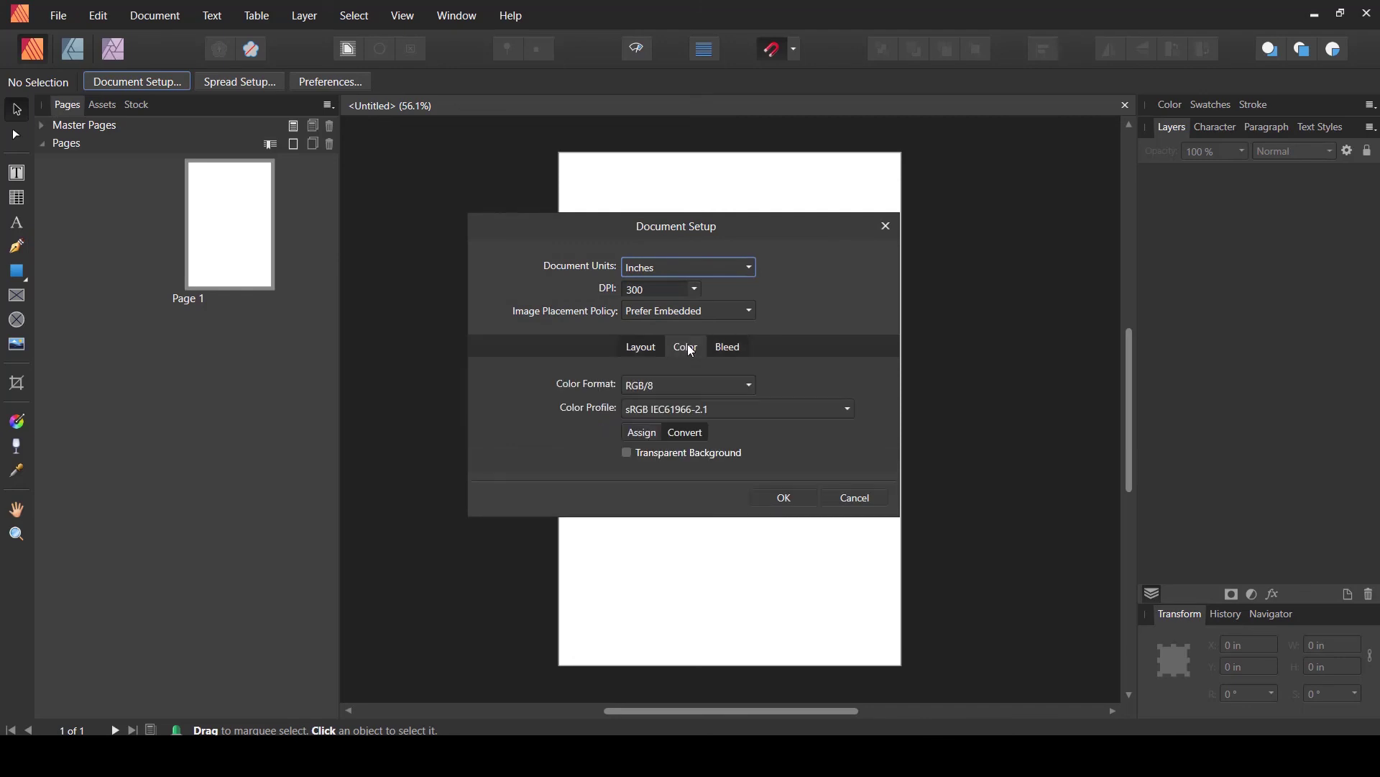
pyautogui.click(728, 350)
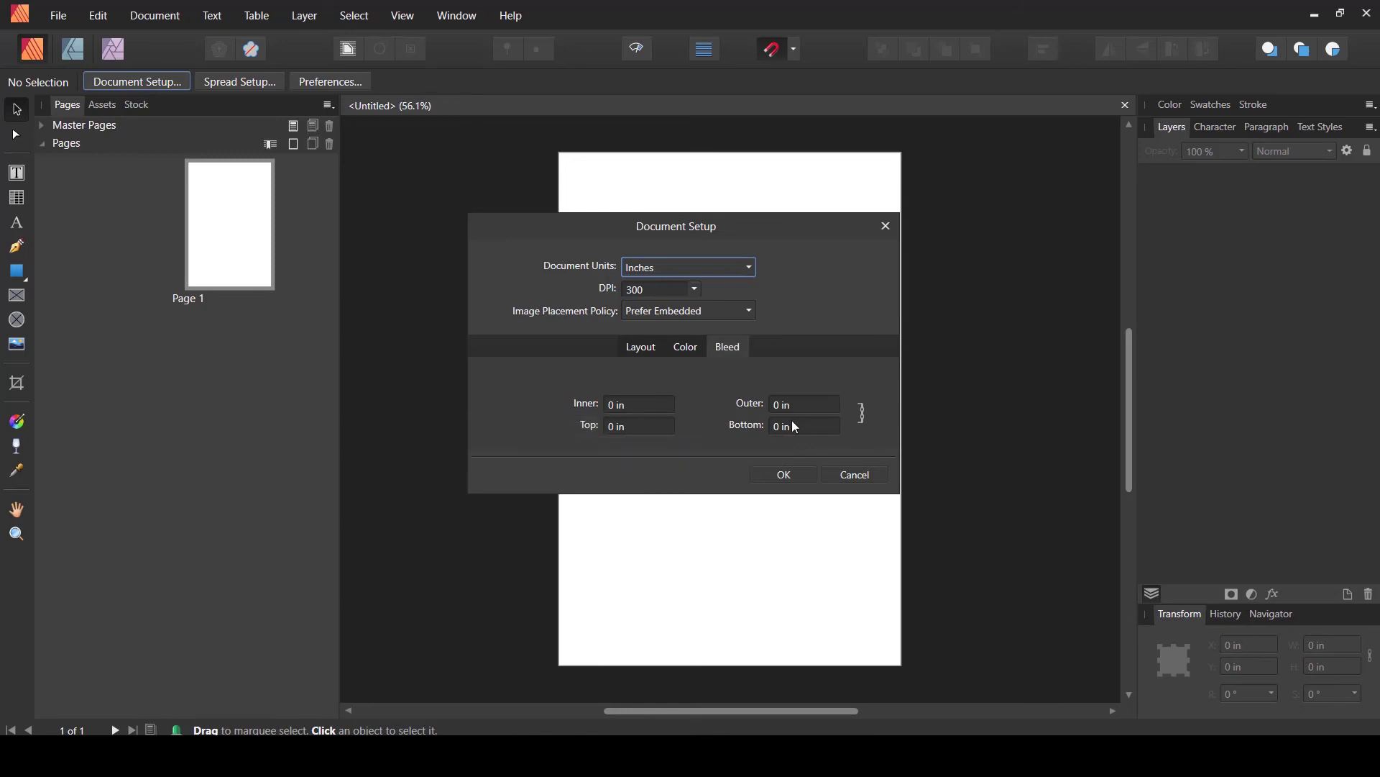
pyautogui.click(864, 416)
pyautogui.click(839, 477)
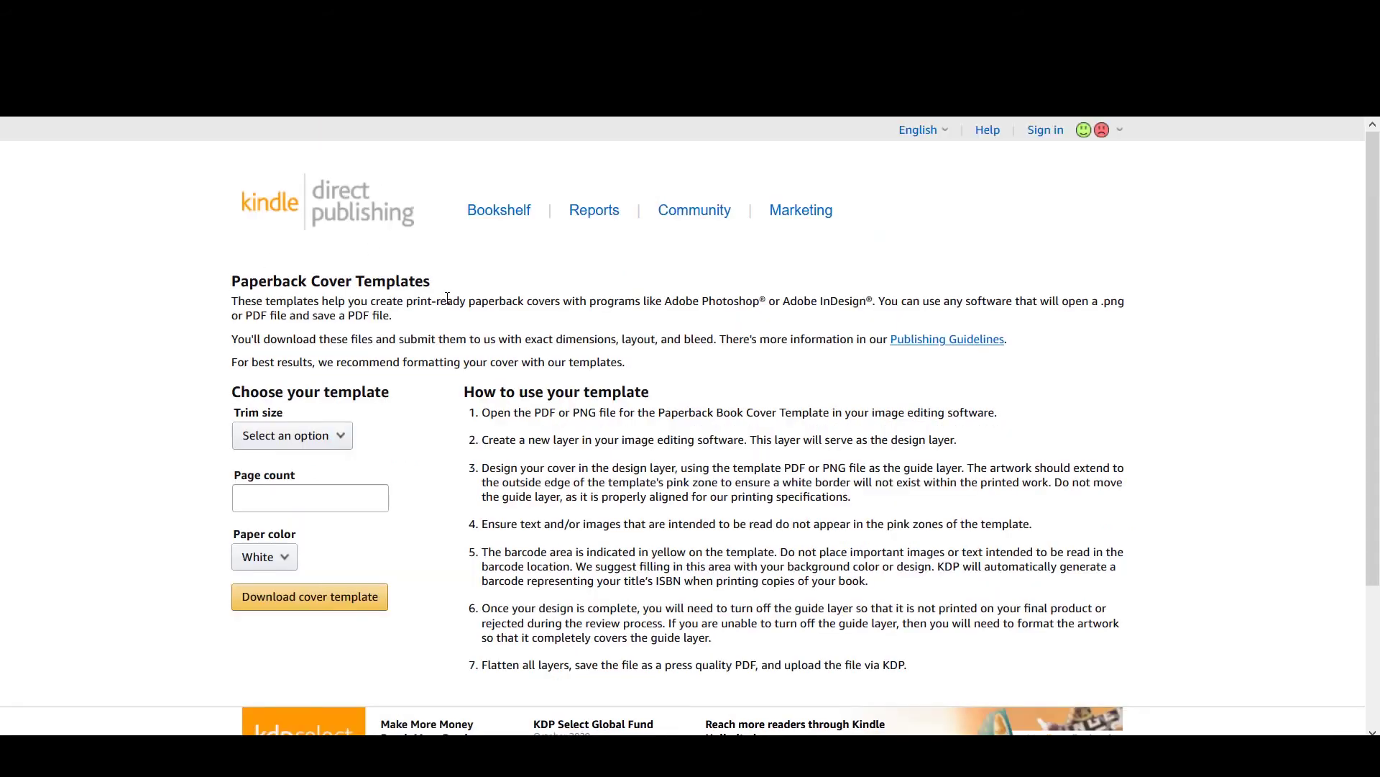
# Step: On the KDP Paperback Cover Templates page, choose the 6 x 9 in trim size, enter 110 pages, and download the cover template
pyautogui.click(268, 435)
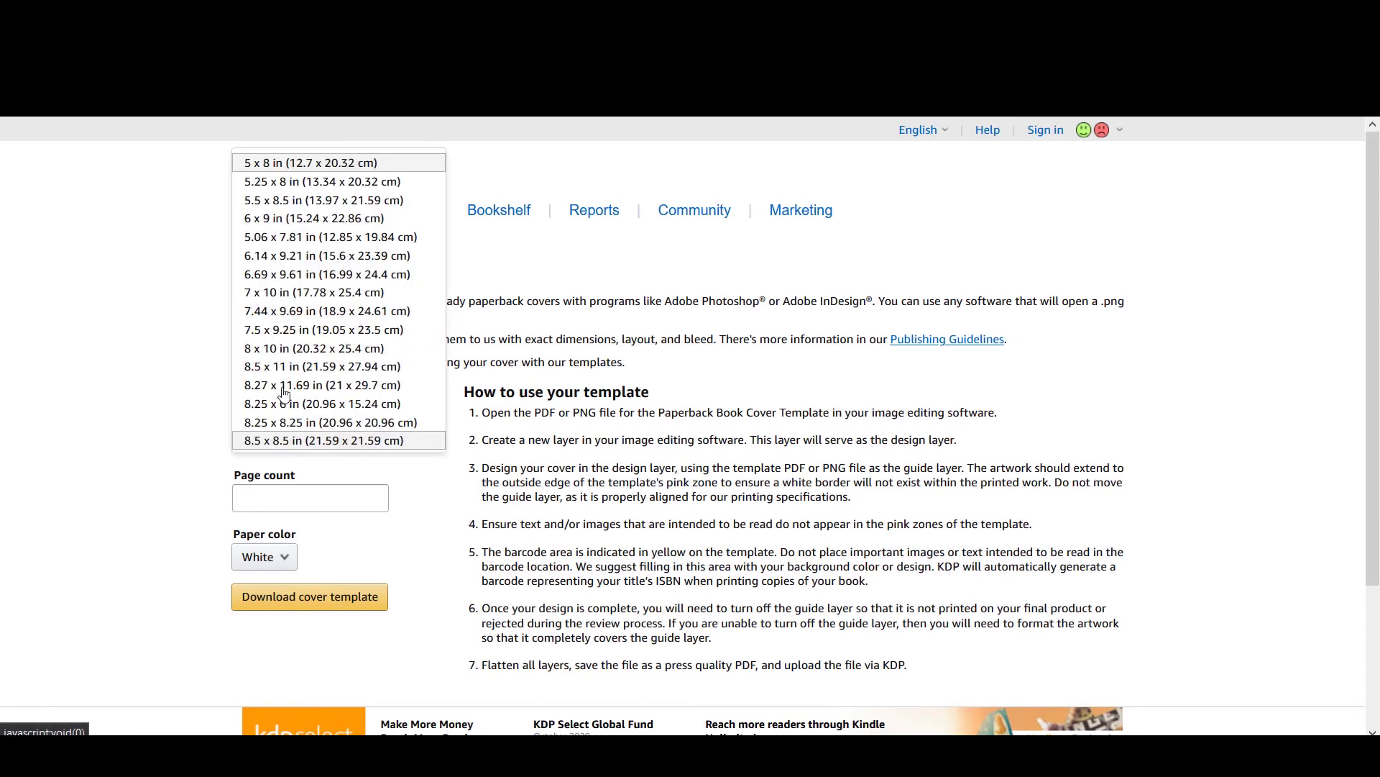
pyautogui.click(291, 219)
pyautogui.click(315, 508)
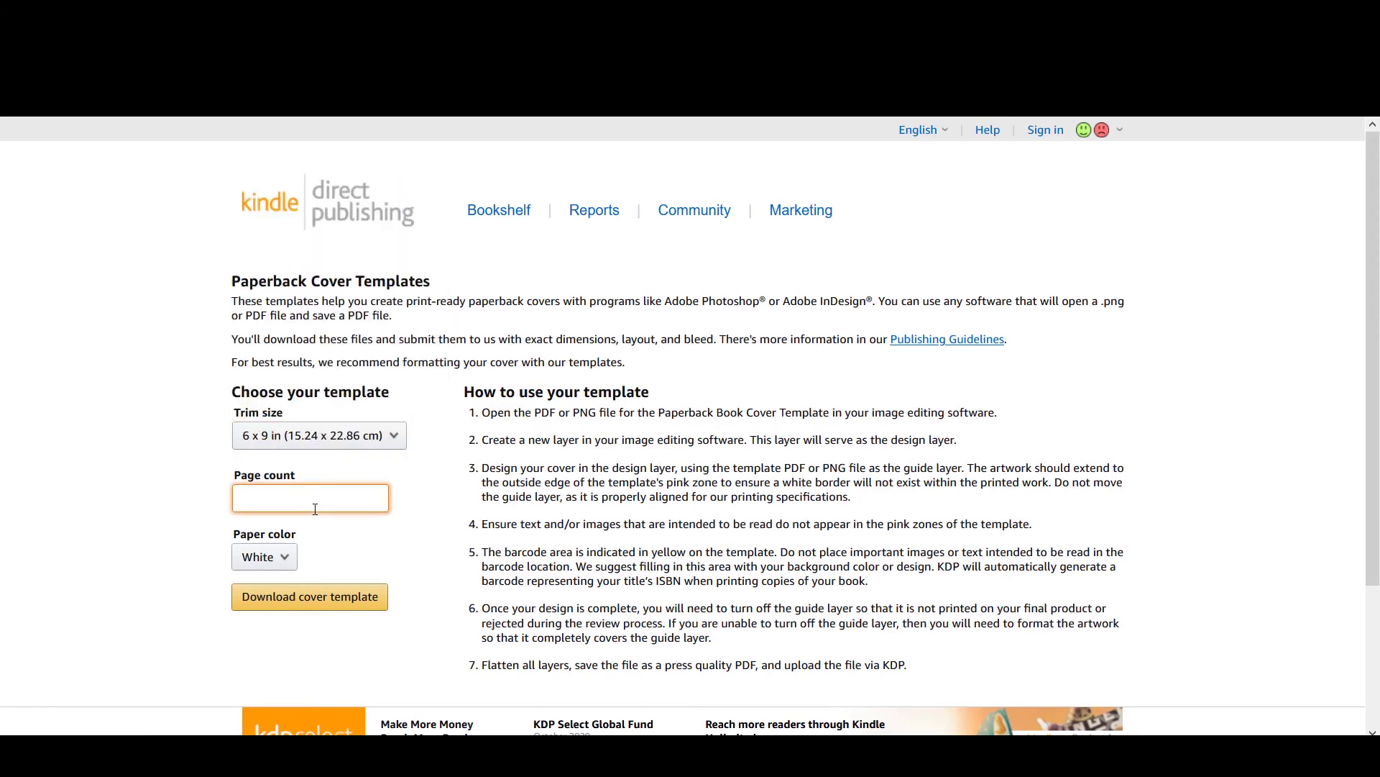
pyautogui.write('110')
pyautogui.click(352, 606)
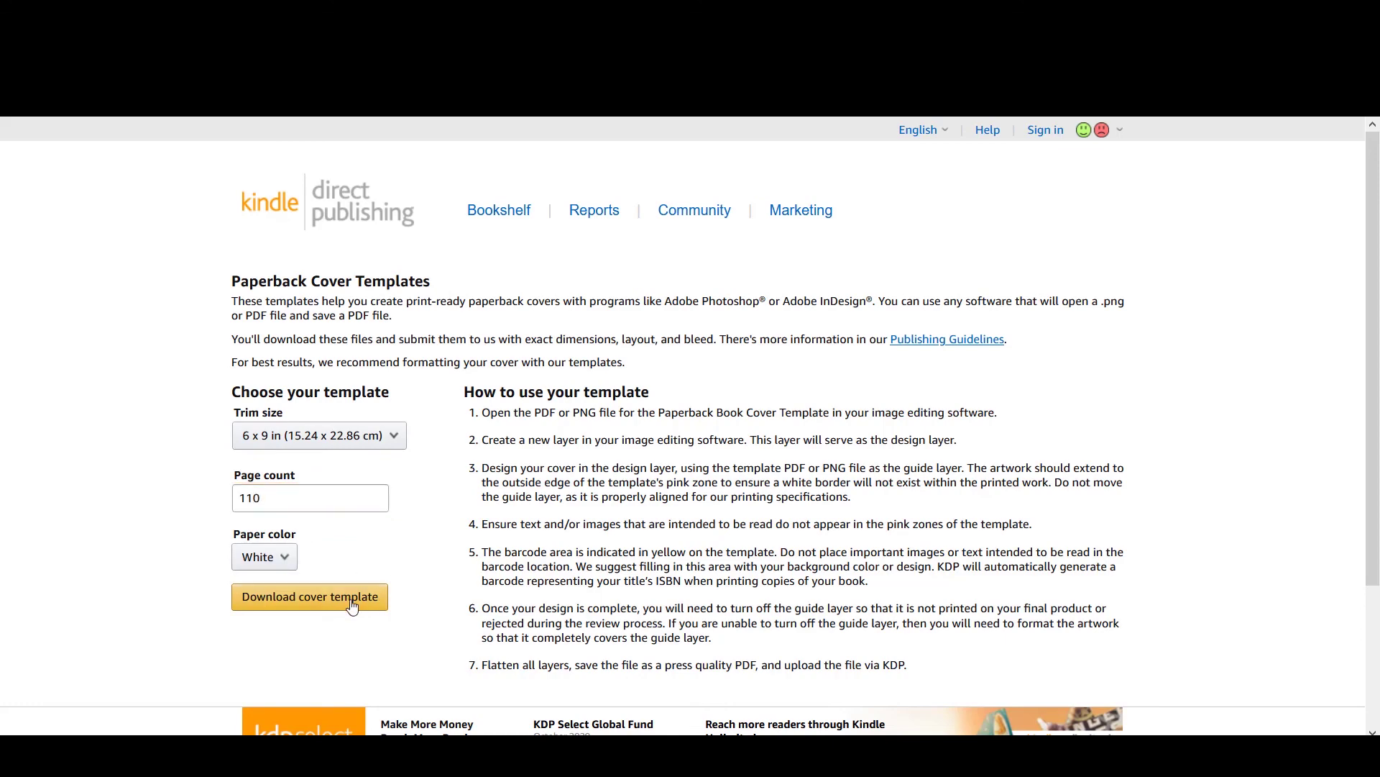